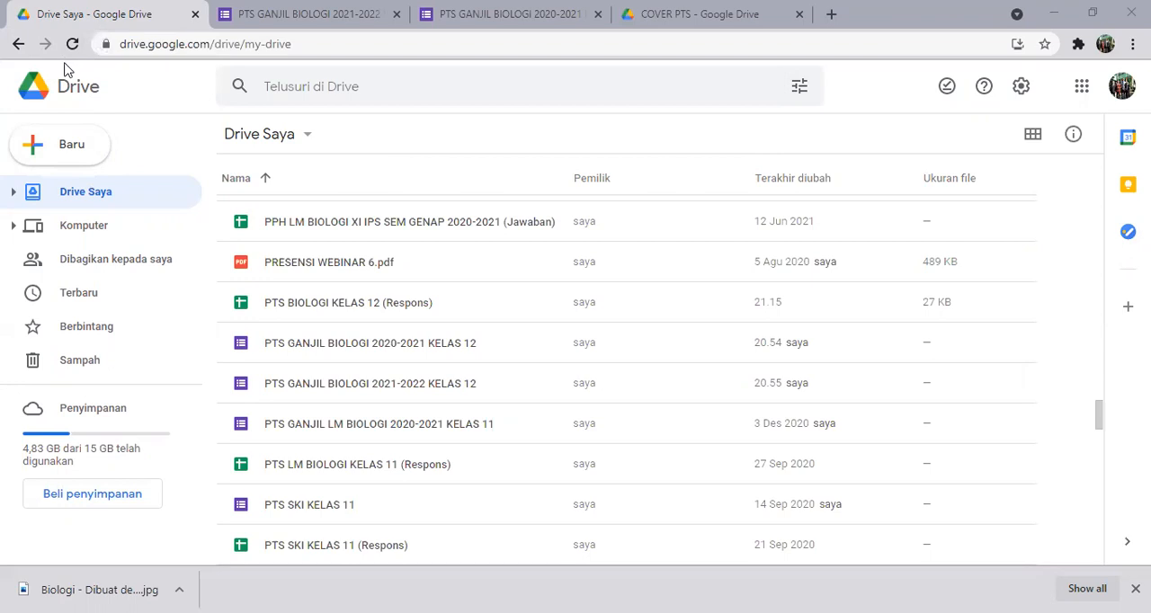
Create a blank Google Form in Drive, title it "PTS BIOLOGI KELAS 12" and give the form file the same name.
left_click(76, 157)
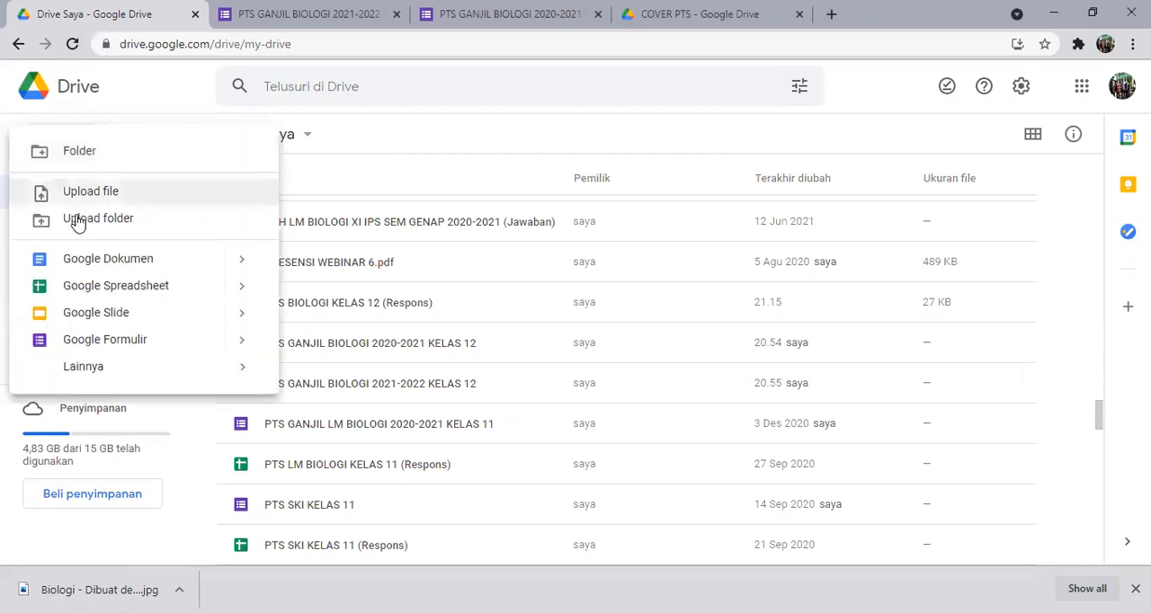
left_click(93, 341)
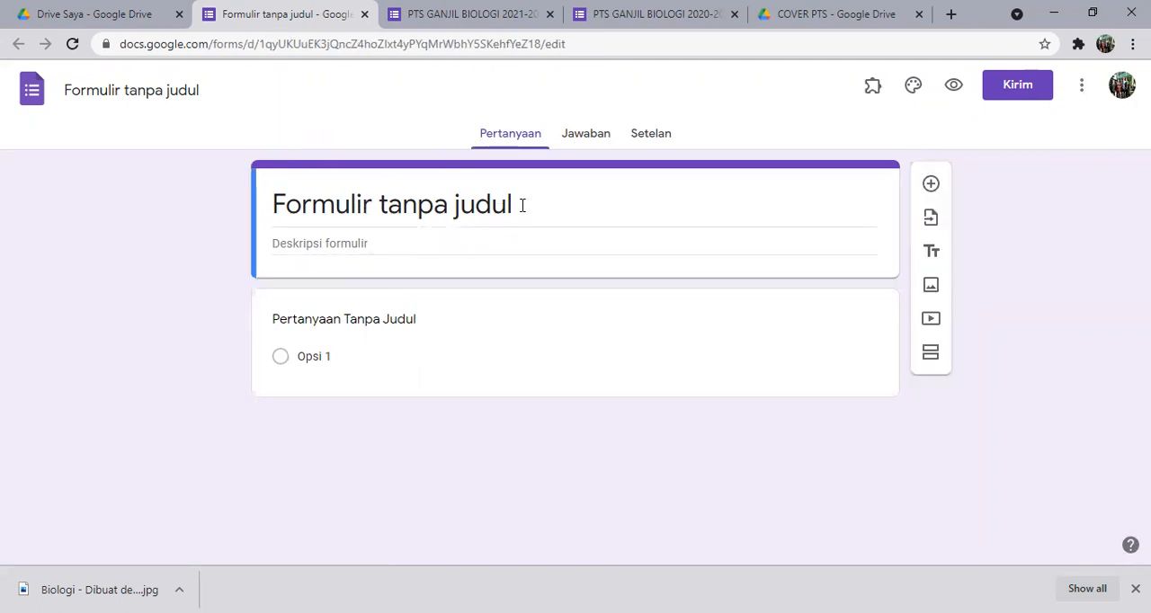
left_click_drag(521, 205, 275, 216)
type("PTS")
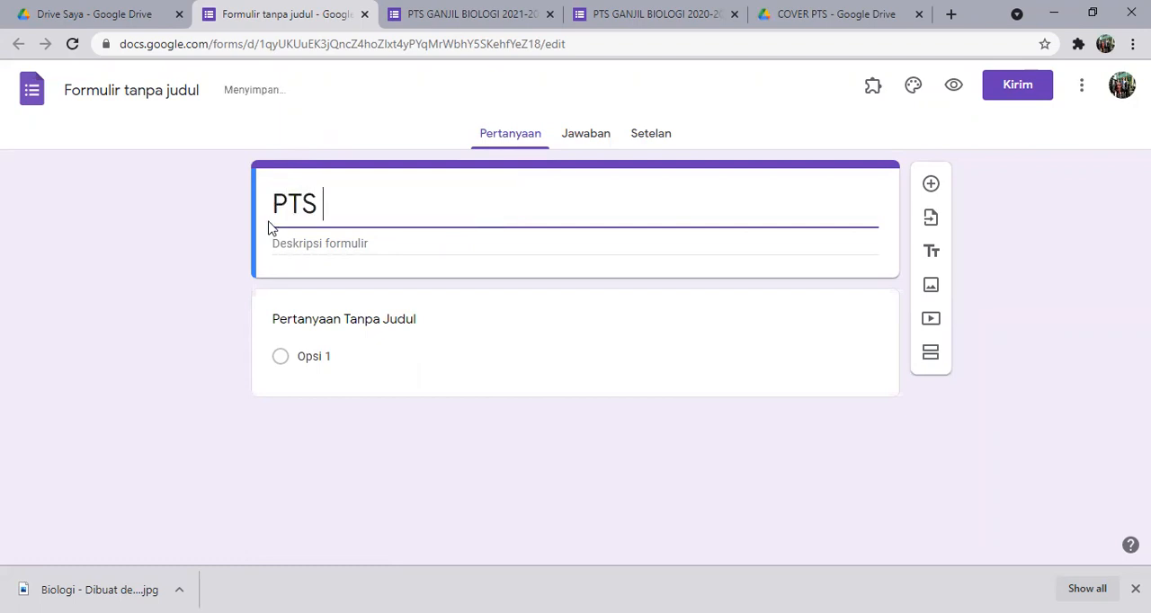
type(" BIOLO")
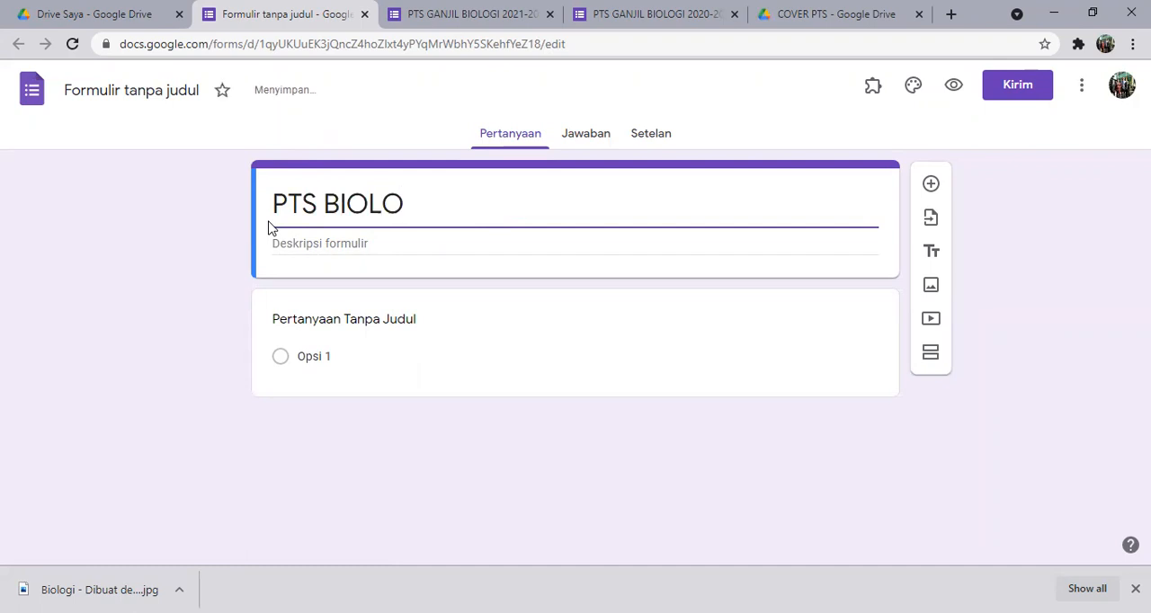
type("GI ")
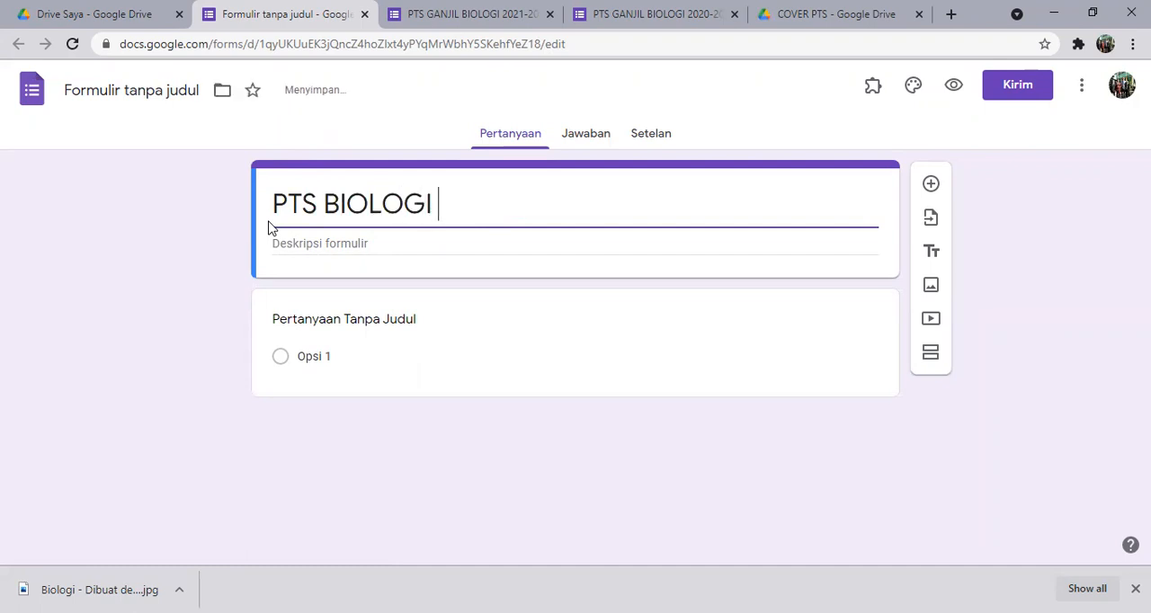
type("KELAS 12")
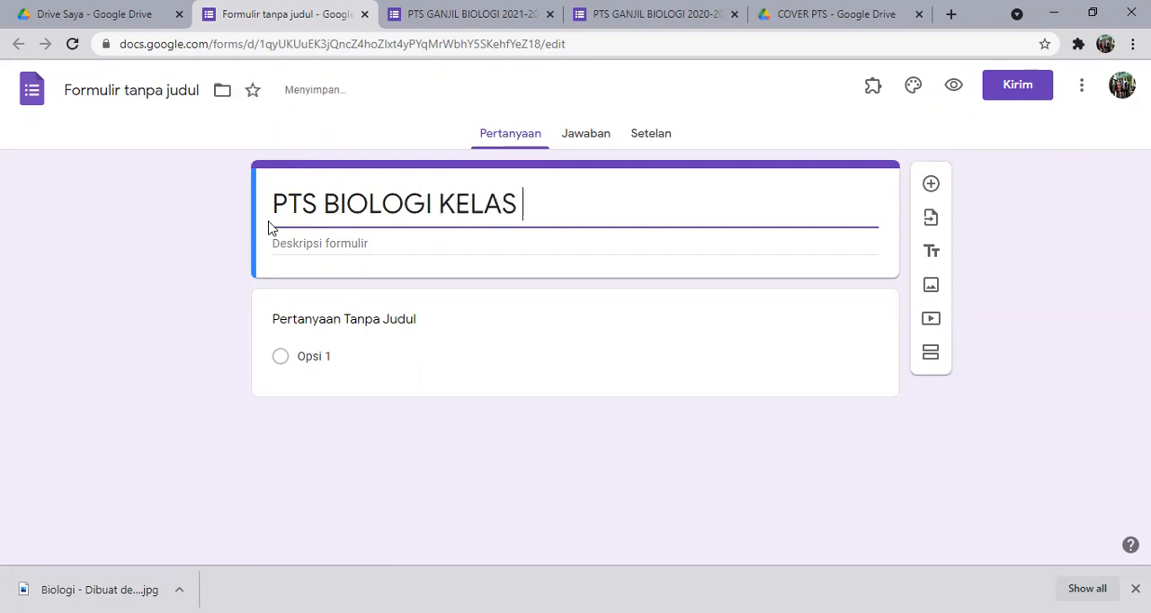
left_click(154, 92)
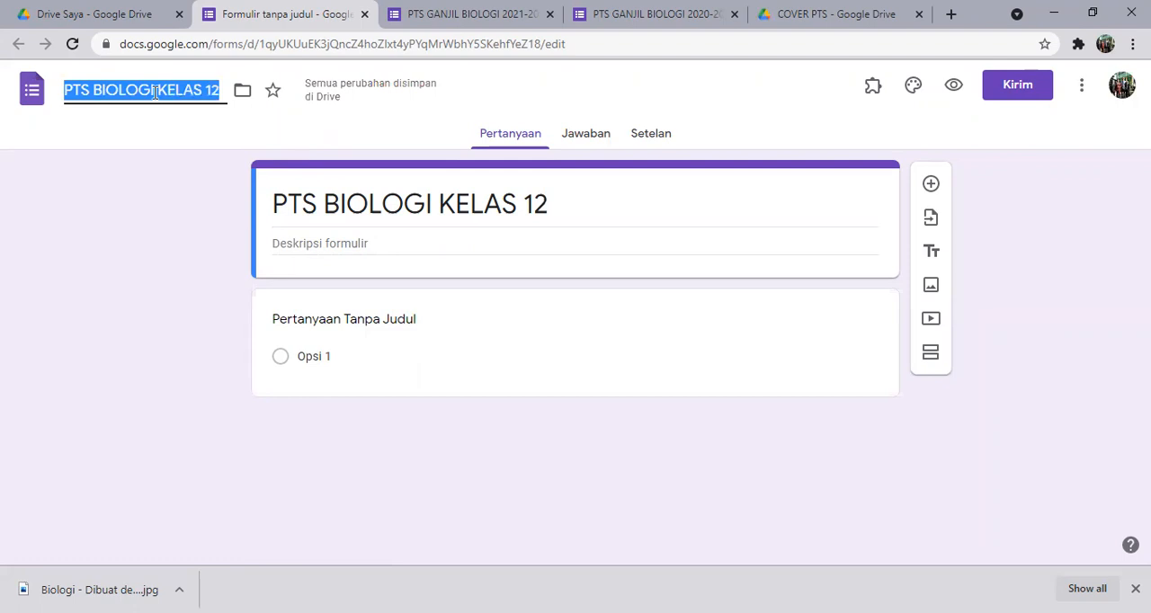
left_click(305, 203)
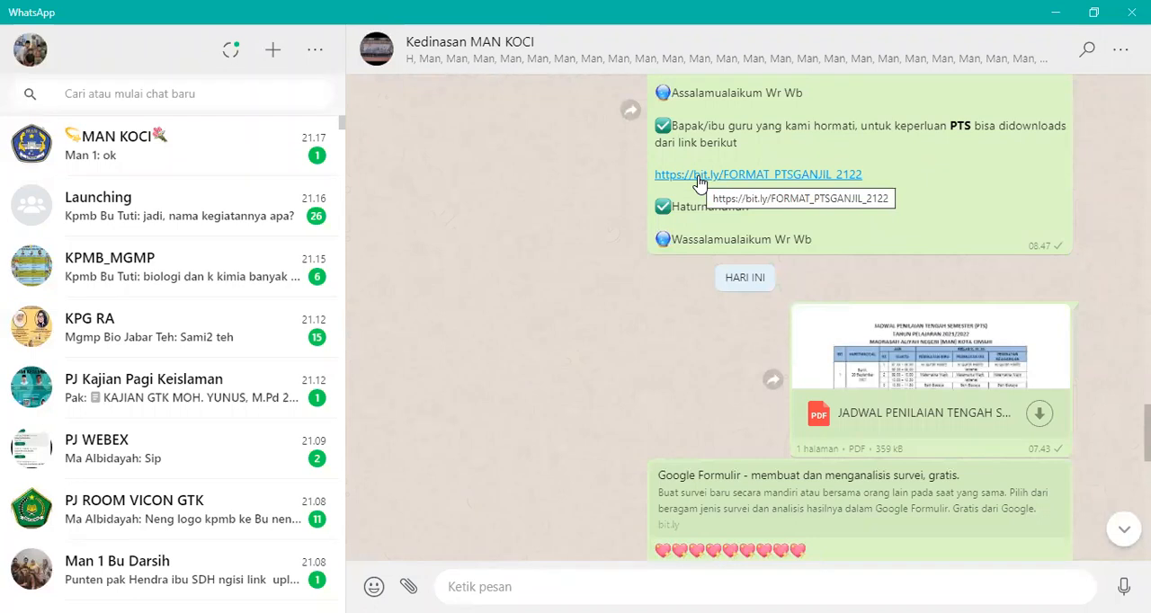
left_click(699, 175)
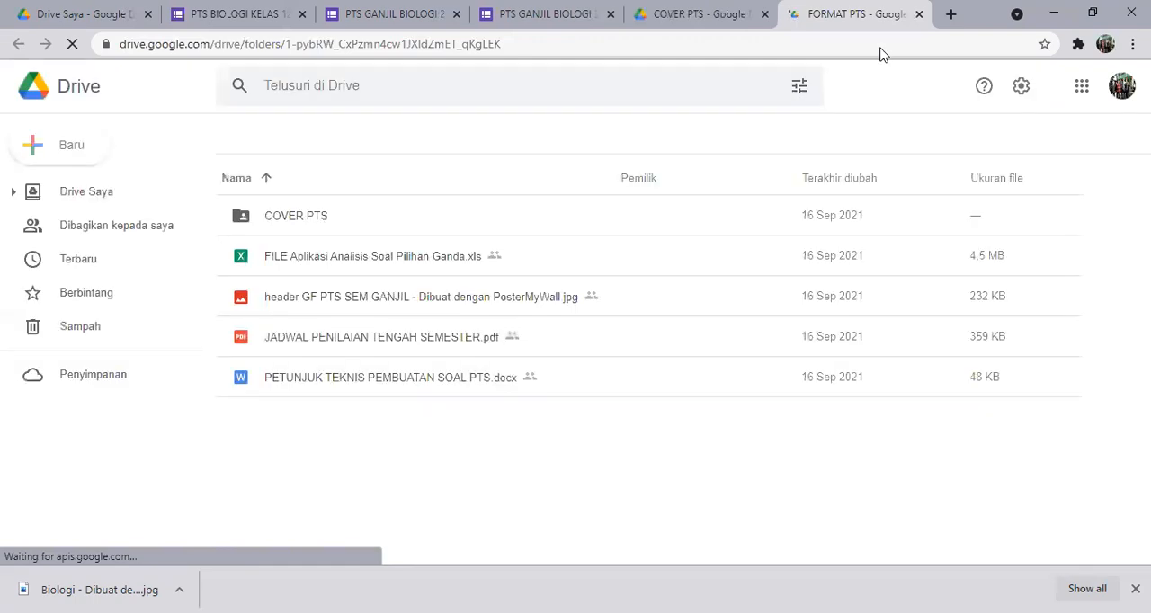
left_click(919, 15)
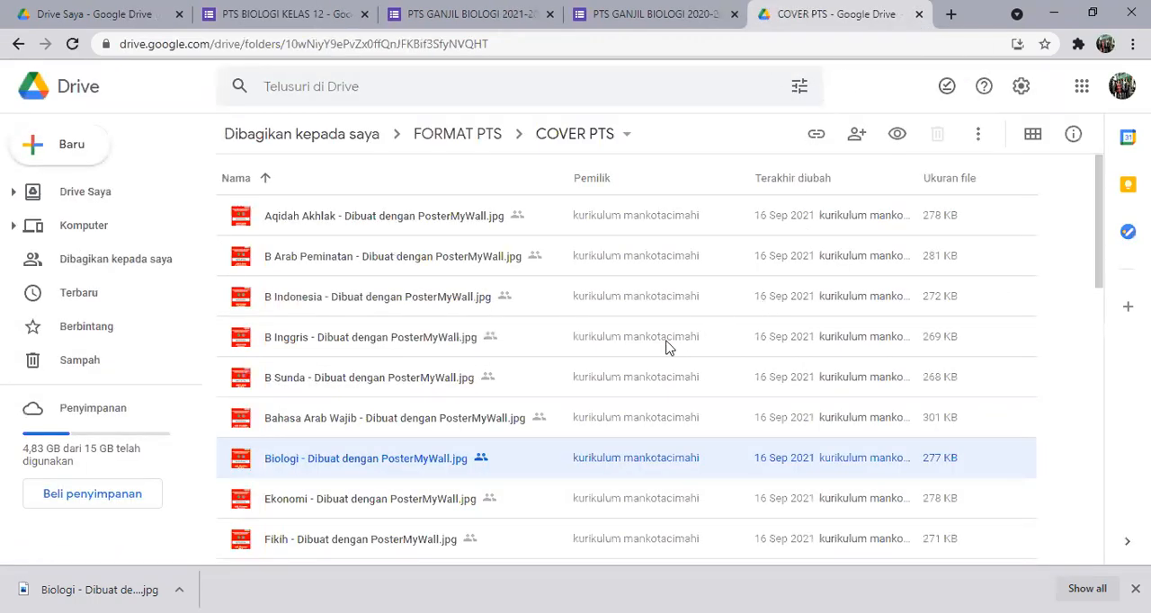
left_click(462, 142)
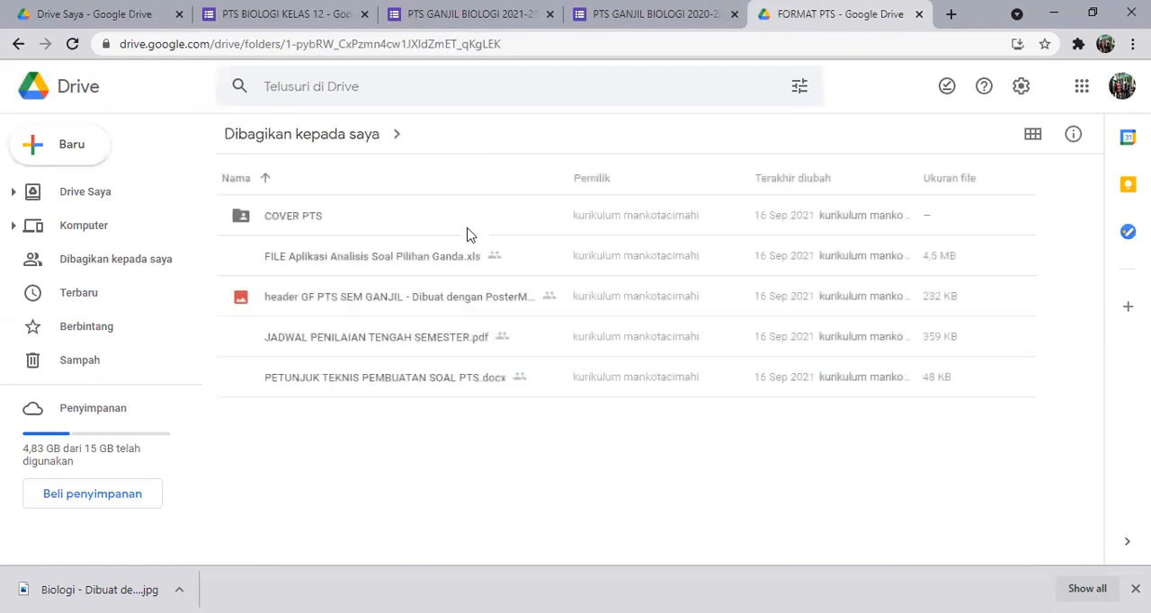
Download the image "header GF PTS SEM GANJIL - Dibuat dengan PosterMyWall.jpg" from the FORMAT PTS folder.
left_click(340, 303)
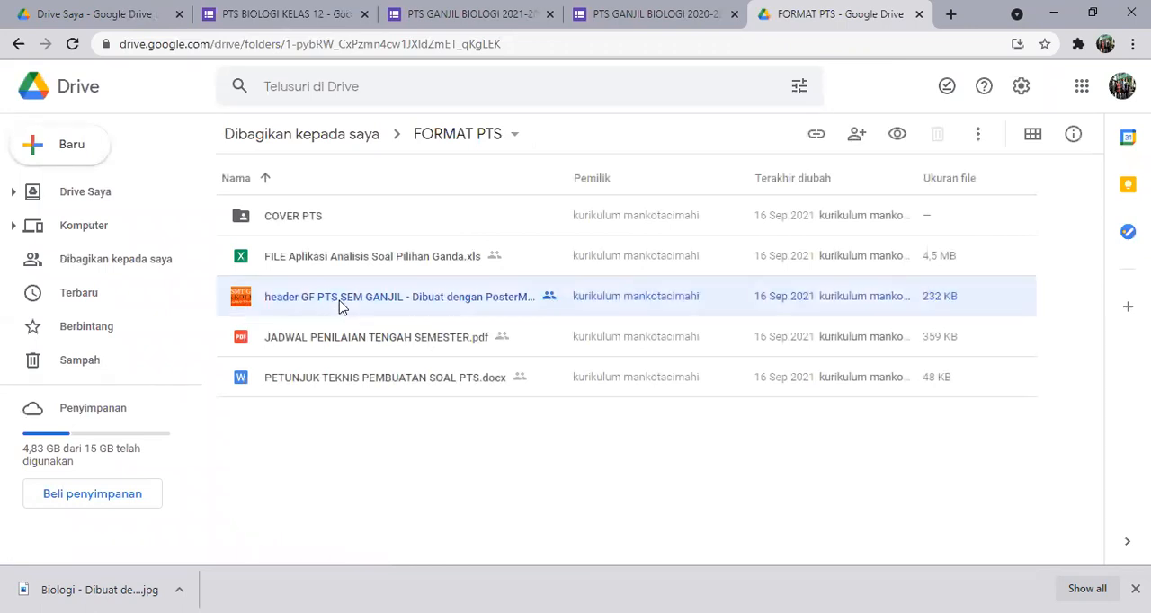
right_click(340, 307)
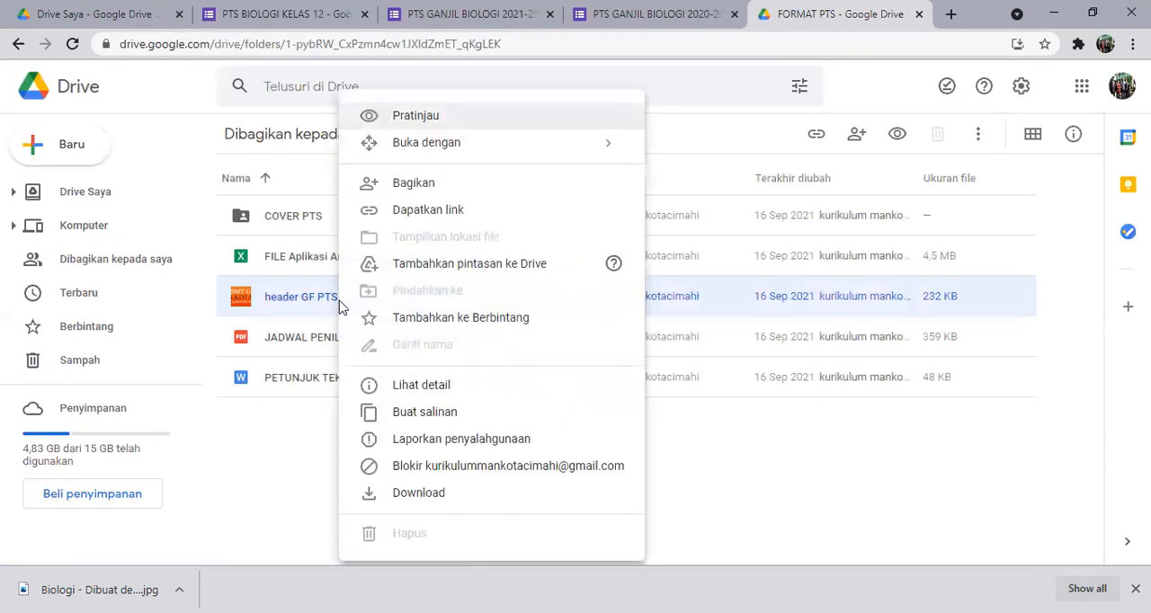
left_click(419, 493)
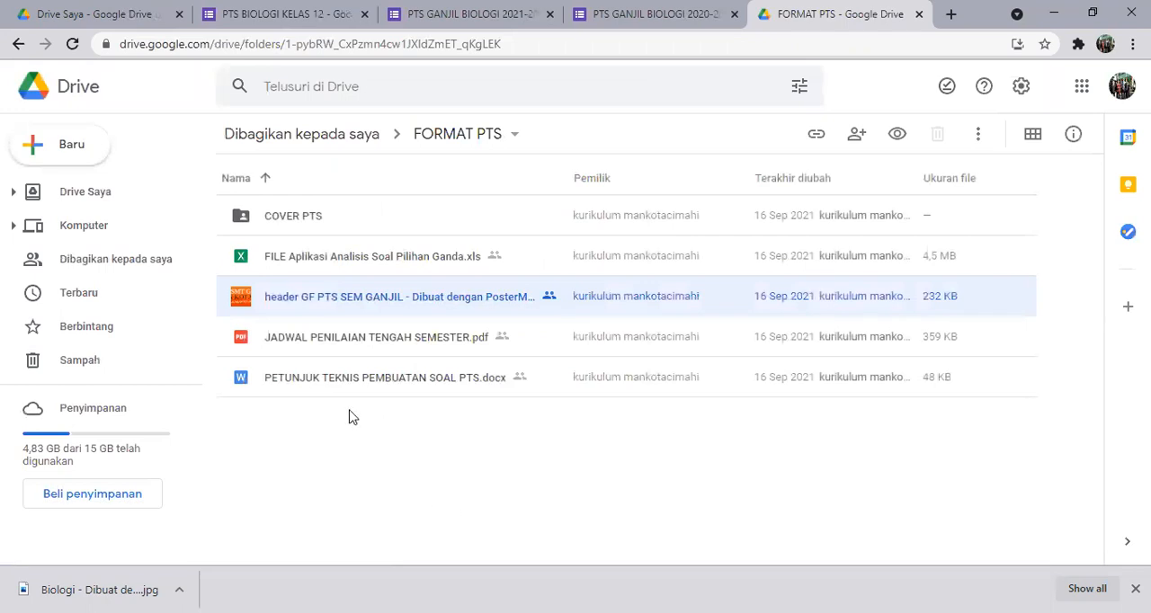
Download "Biologi - Dibuat dengan PosterMyWall.jpg" from the COVER PTS subfolder.
left_click(274, 219)
double_click(273, 219)
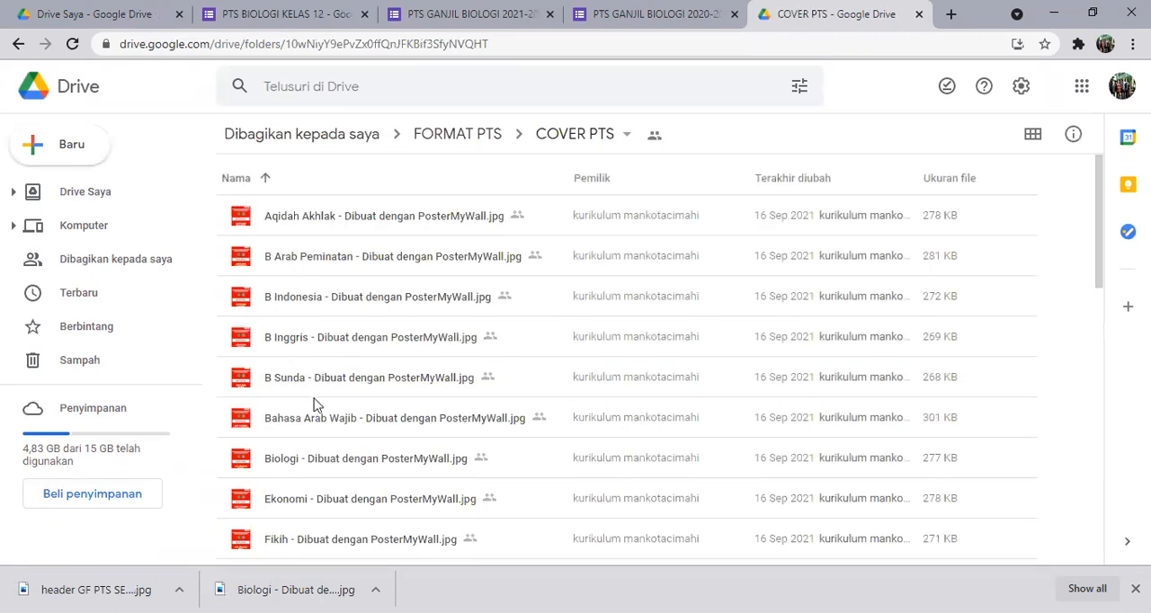
left_click(320, 460)
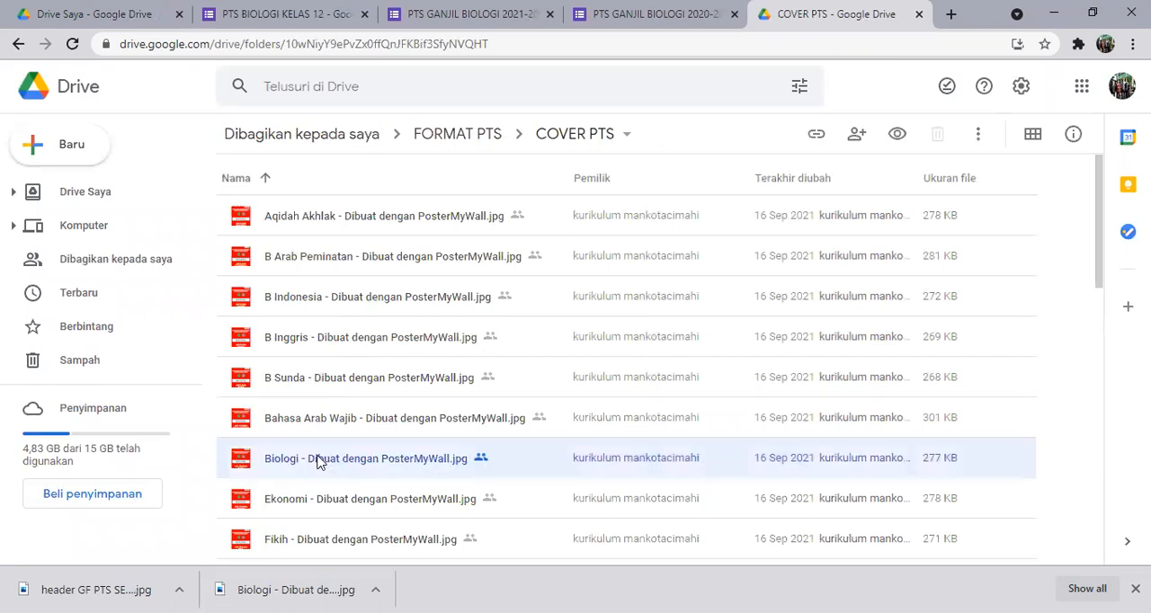
right_click(320, 461)
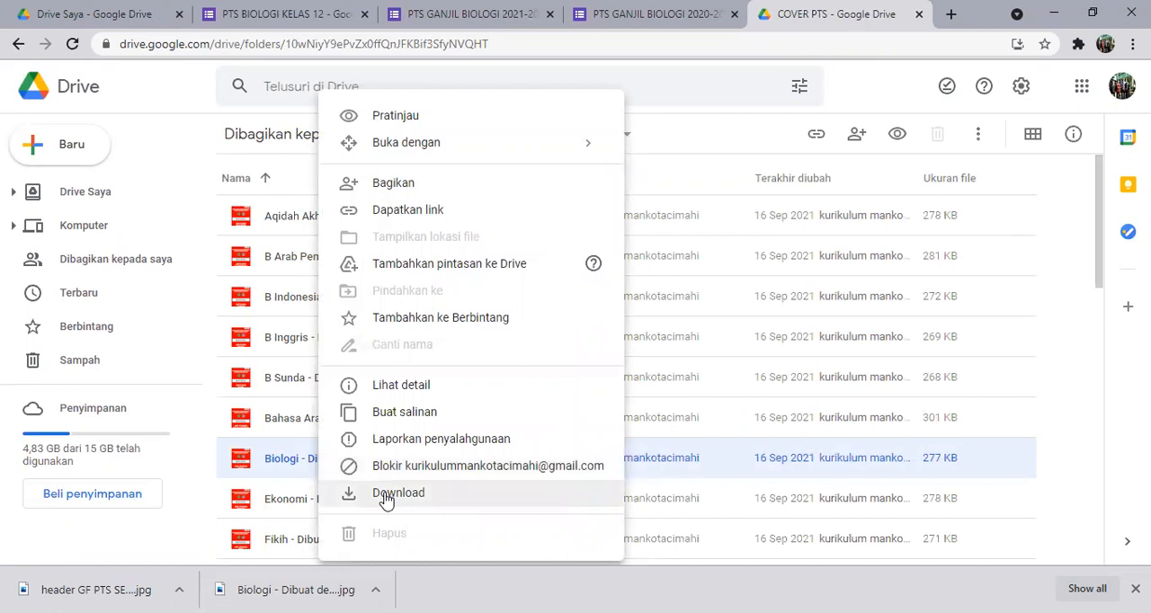
left_click(385, 496)
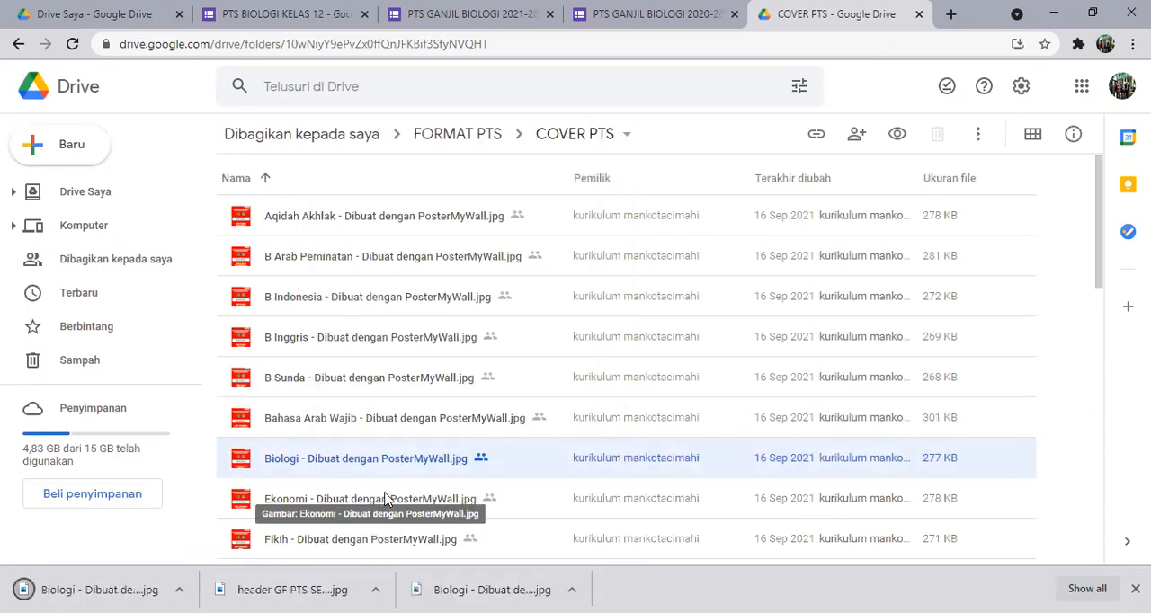
Close the new form, switch to the PTS GANJIL BIOLOGI 2021-2022 KELAS 12 form and remove its header image.
left_click(364, 15)
left_click(282, 10)
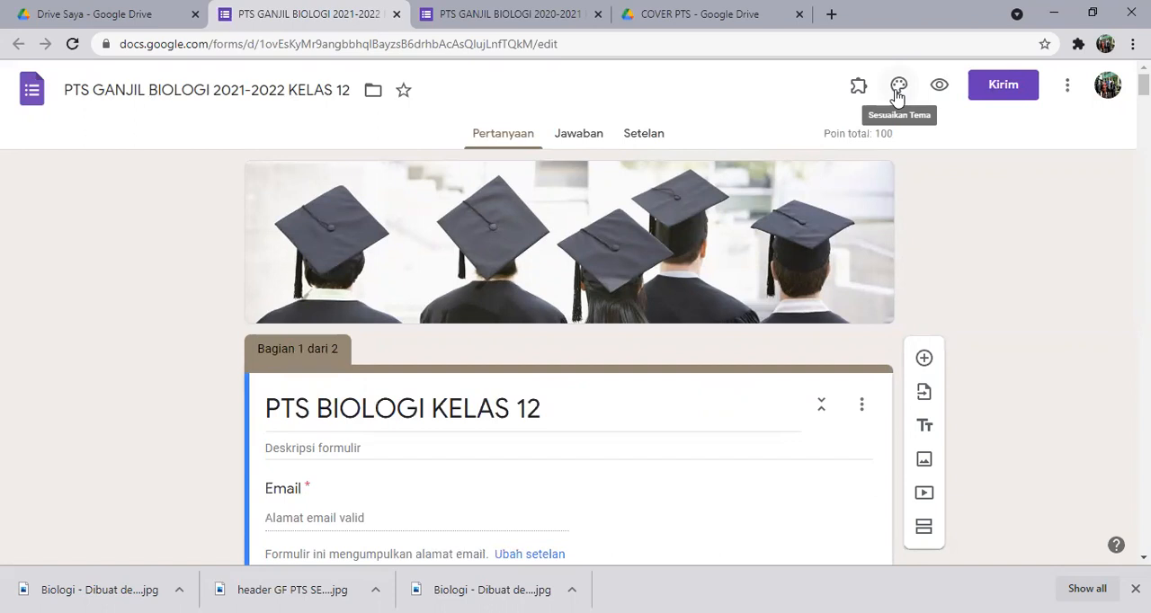
left_click(897, 94)
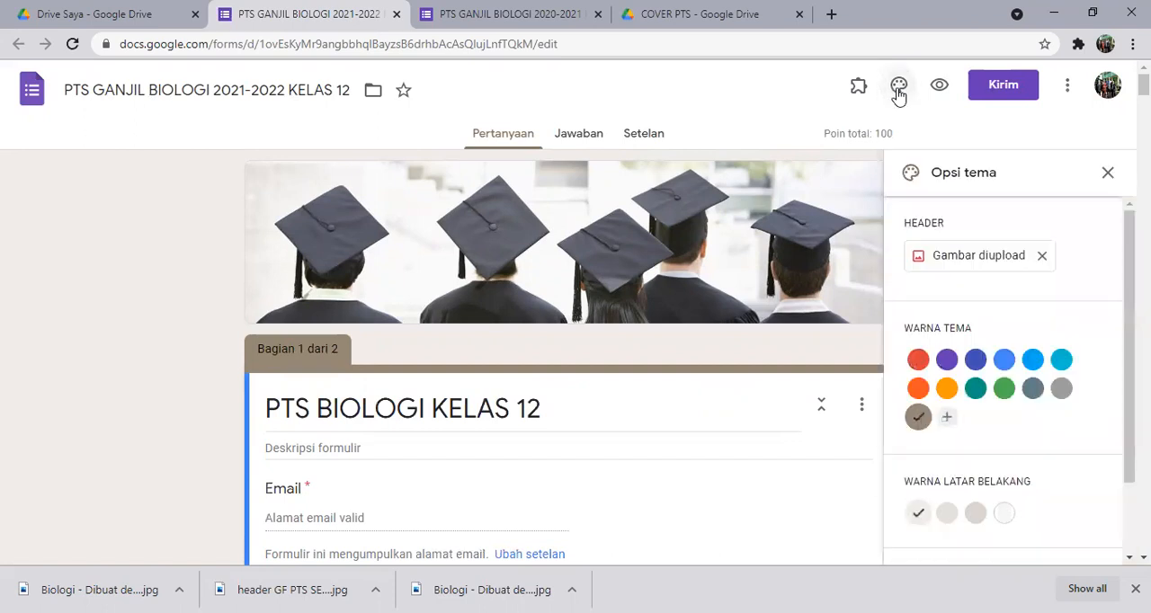
left_click(1042, 257)
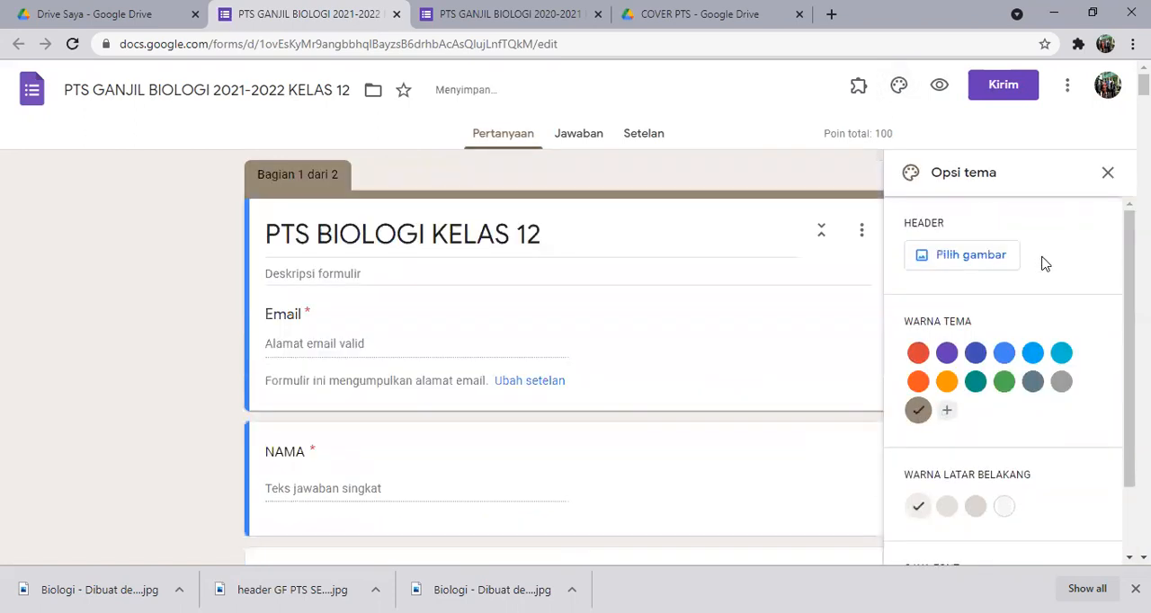
Upload "header GF PTS SEM GANJIL - Dibuat dengan PosterMyWall (1)" from Downloads as the form's header image.
left_click(970, 258)
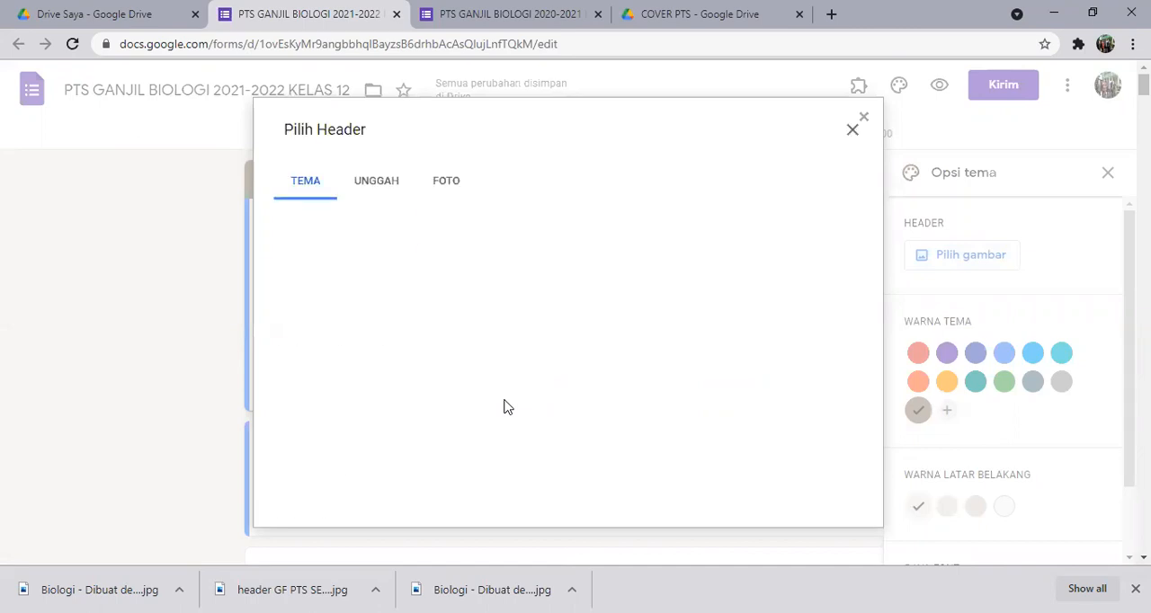
left_click(378, 182)
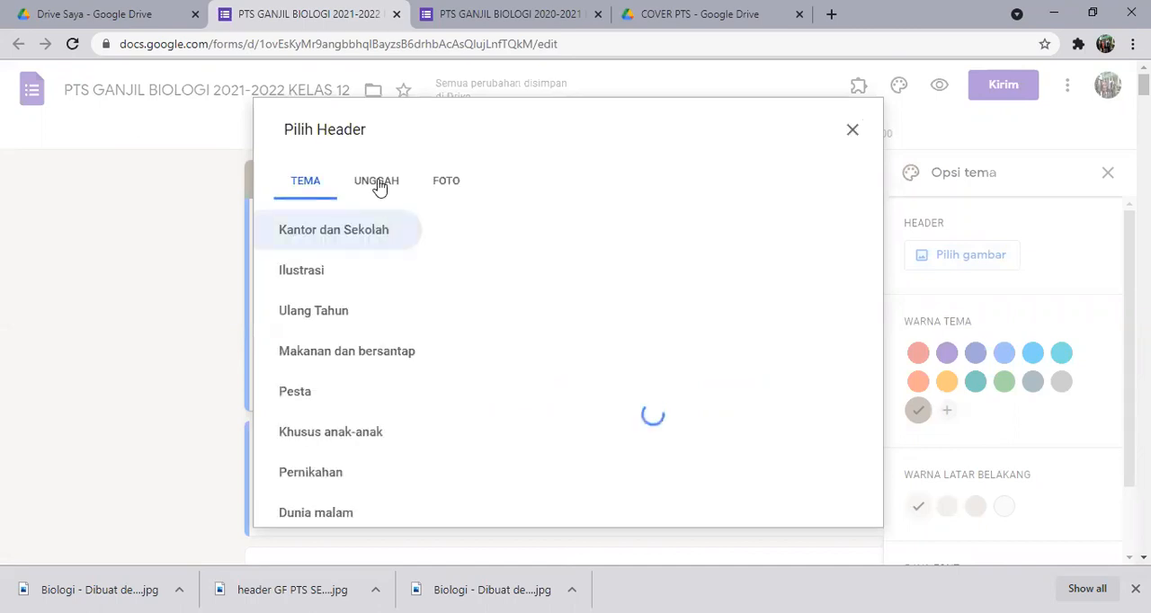
left_click(569, 421)
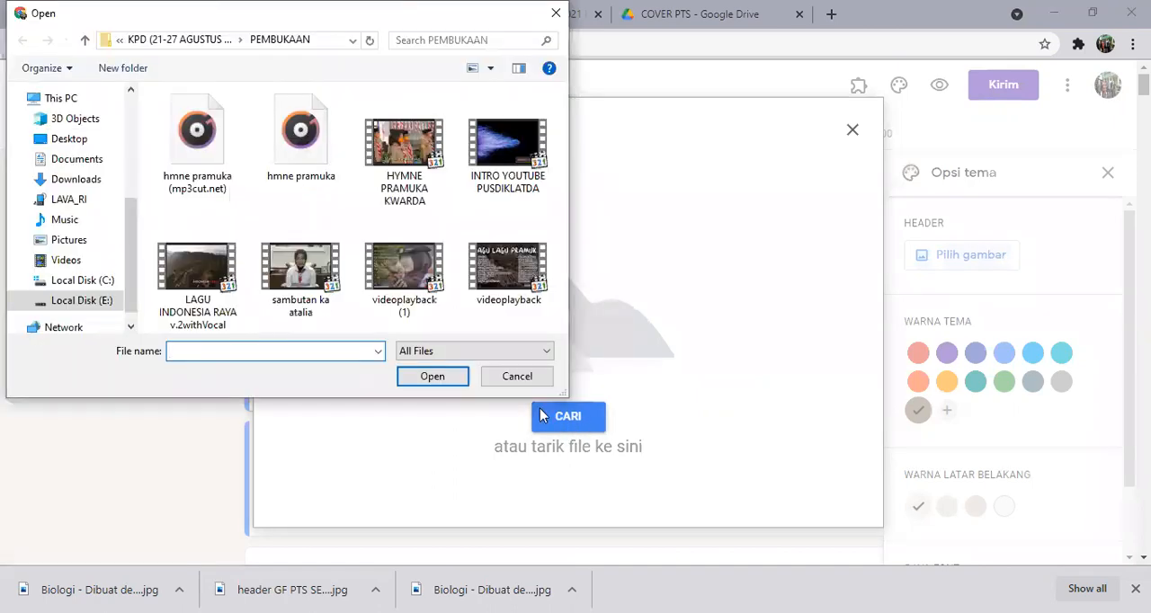
left_click_drag(131, 220, 125, 130)
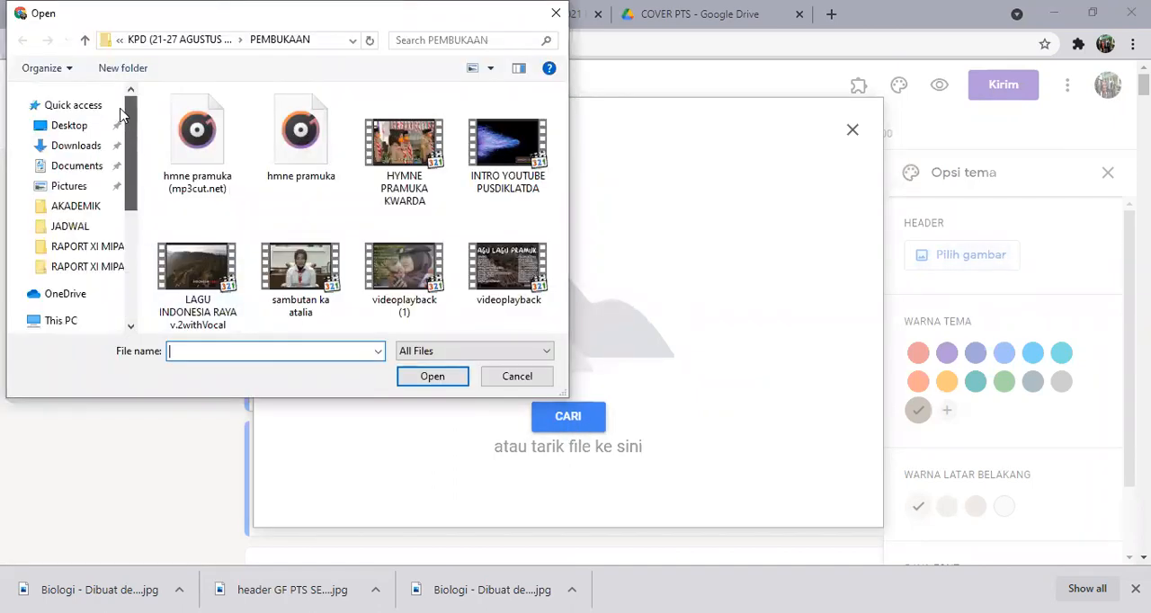
left_click(82, 149)
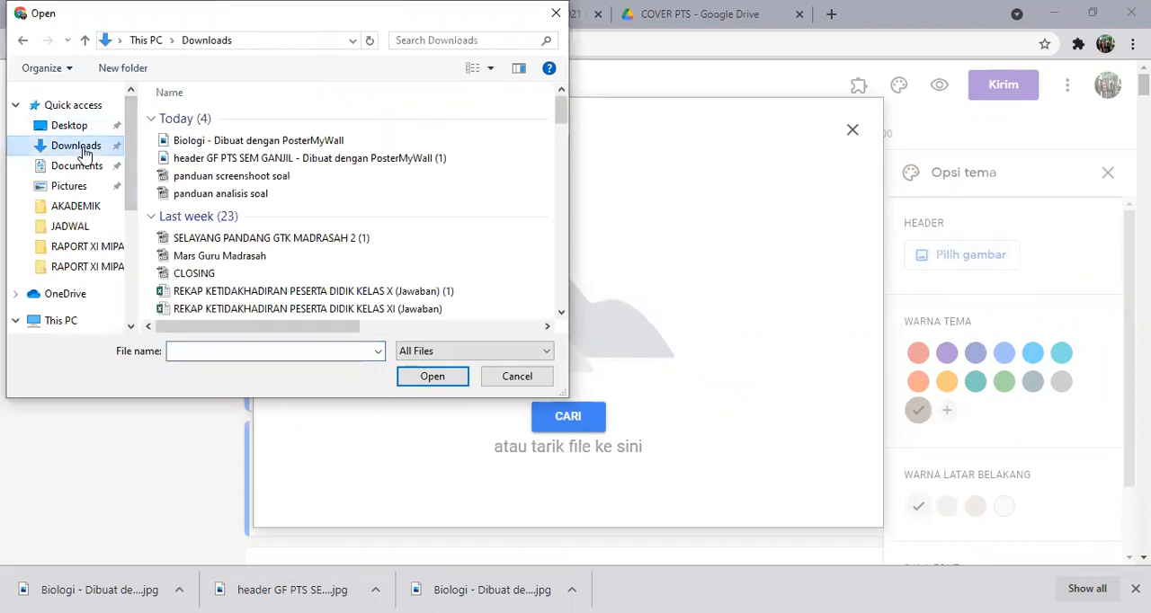
left_click(270, 158)
left_click(432, 378)
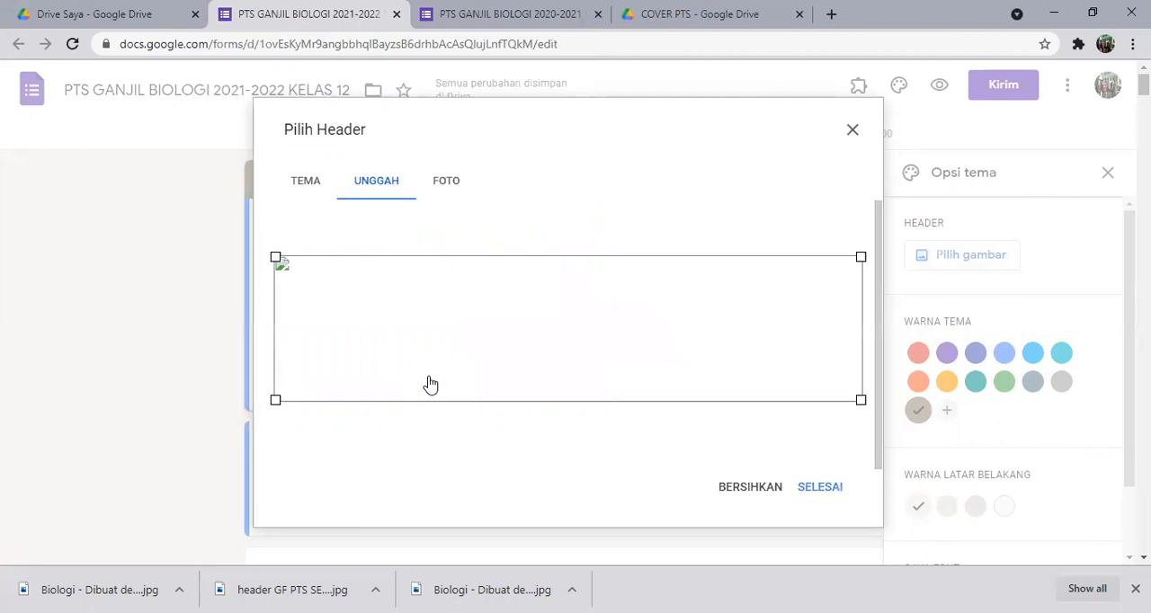
left_click(817, 490)
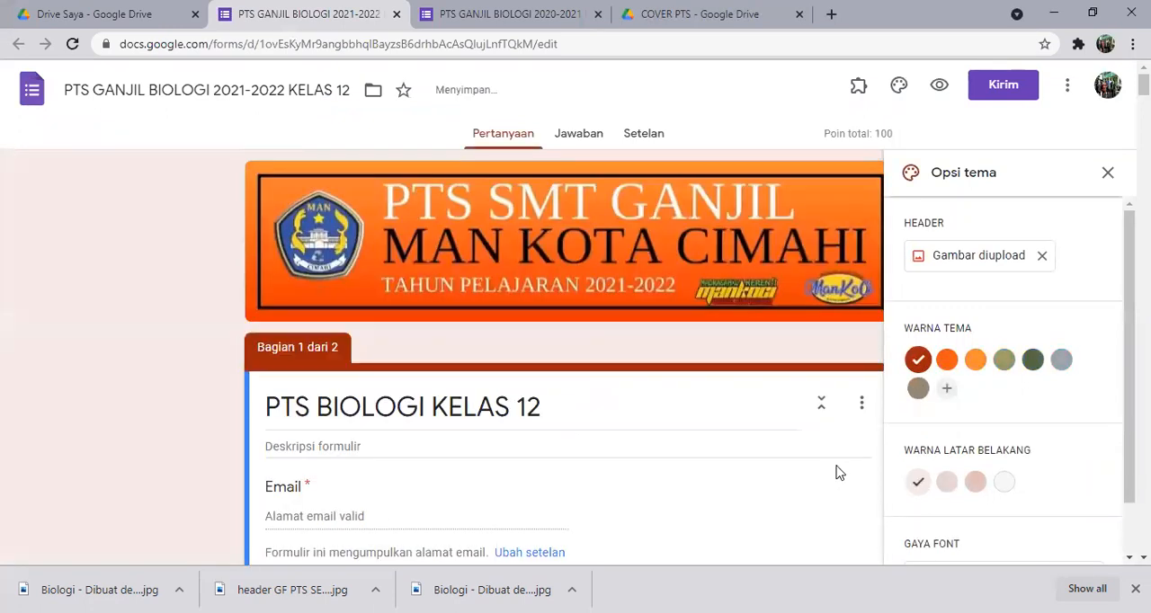
Set the form's theme colour to light orange and its background to the dark shade #fdd7b7, then close the theme options.
left_click(953, 364)
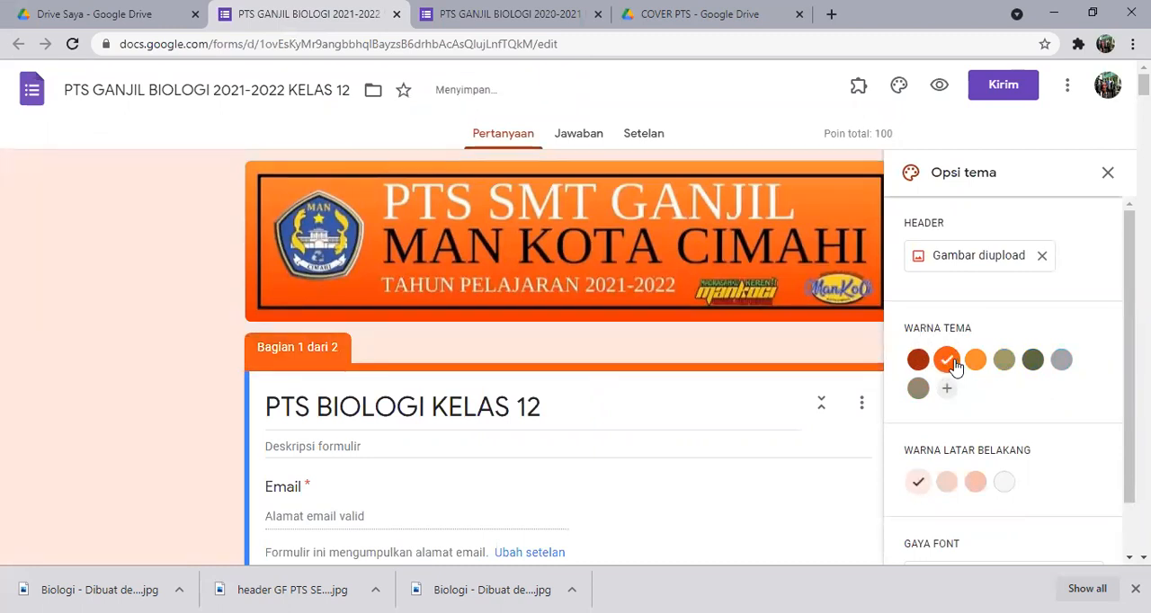
left_click(974, 363)
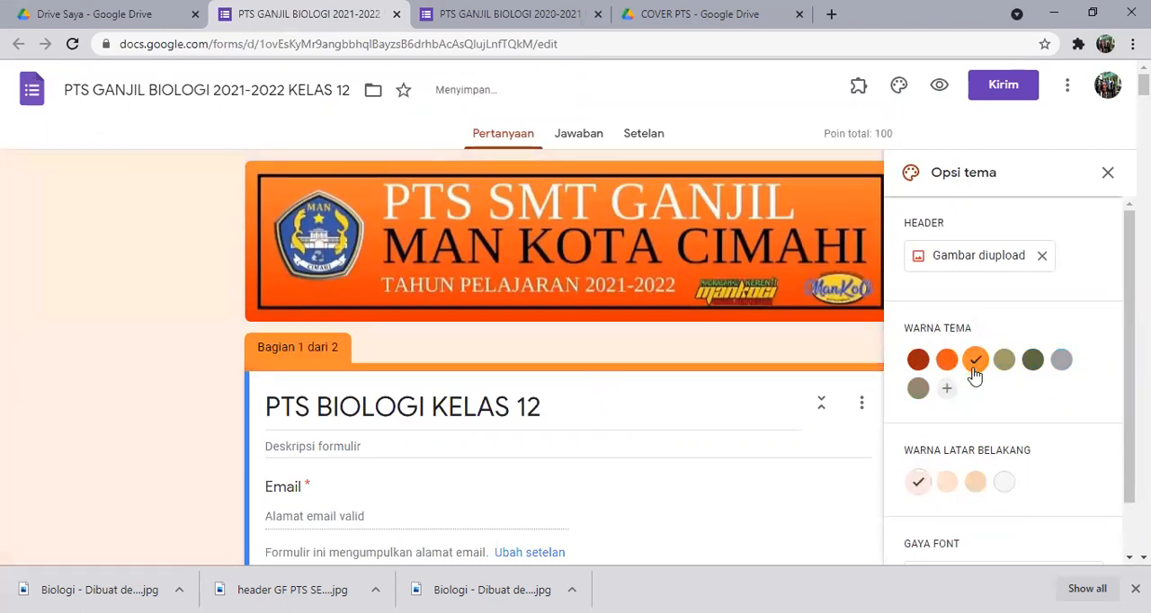
left_click(977, 486)
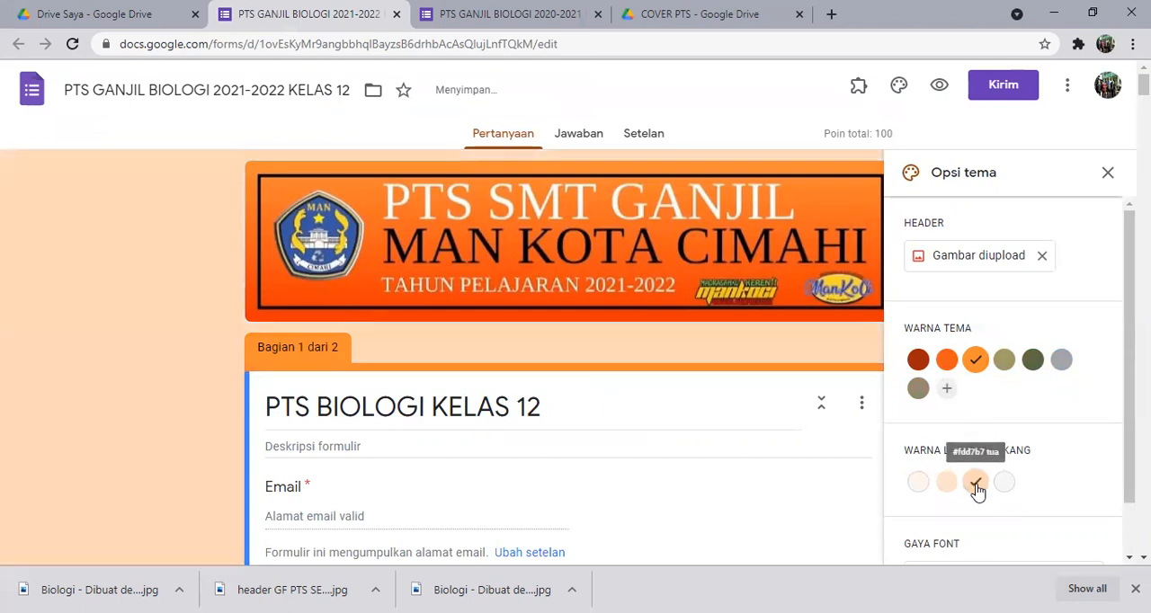
left_click(1107, 174)
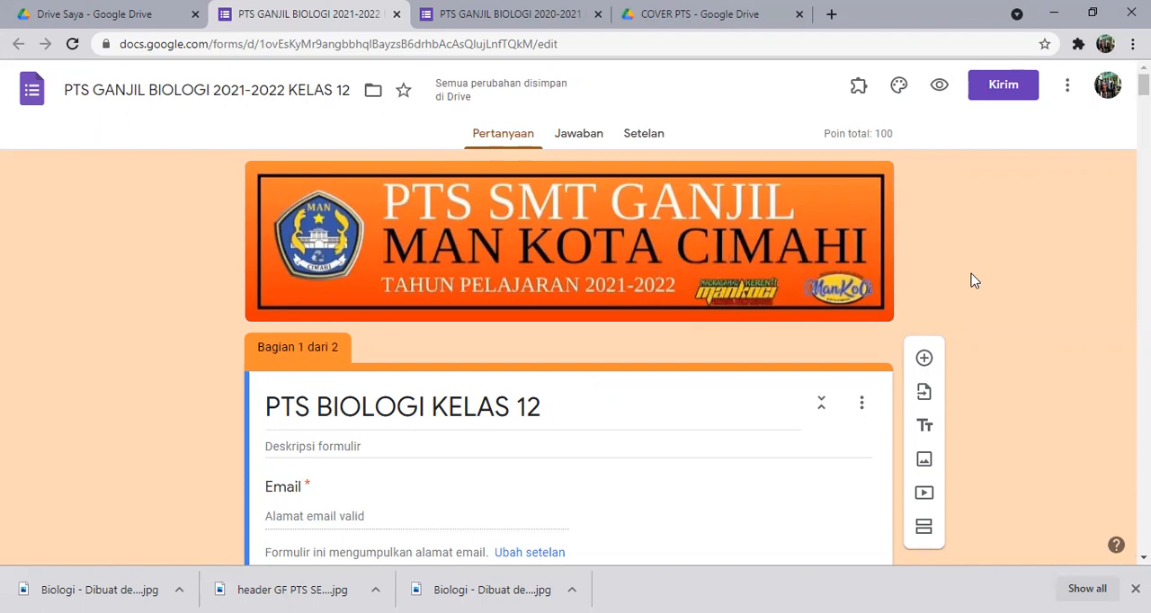
Insert the image "Biologi - Dibuat dengan PosterMyWall" from Downloads below the form's title block, PTS BIOLOGI KELAS 12.
scroll(973, 280, "down", 1)
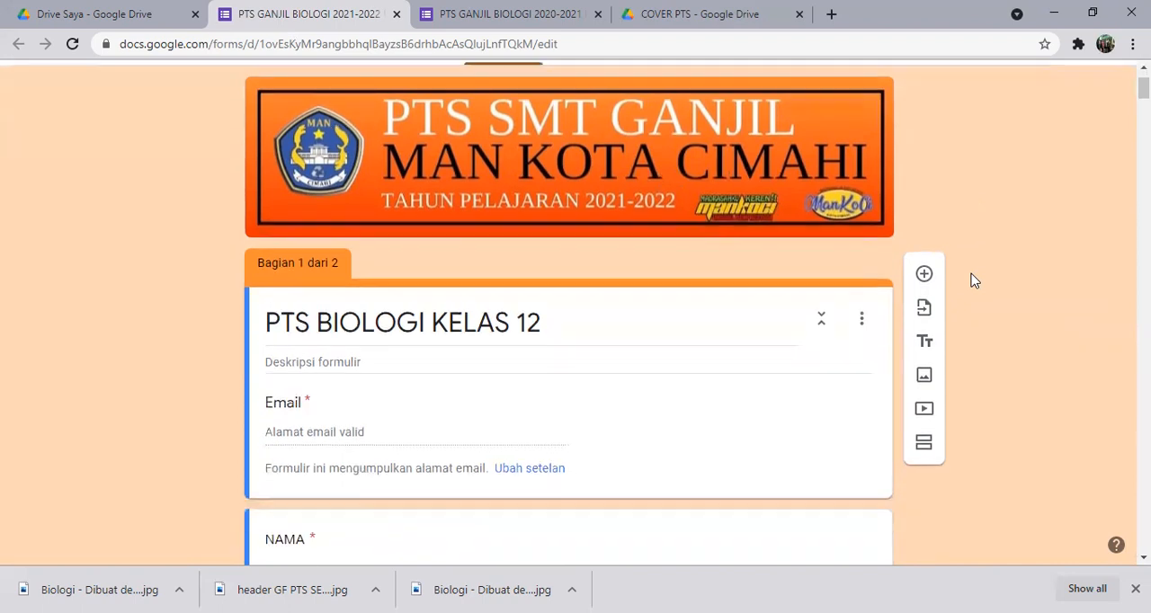
scroll(974, 280, "down", 2)
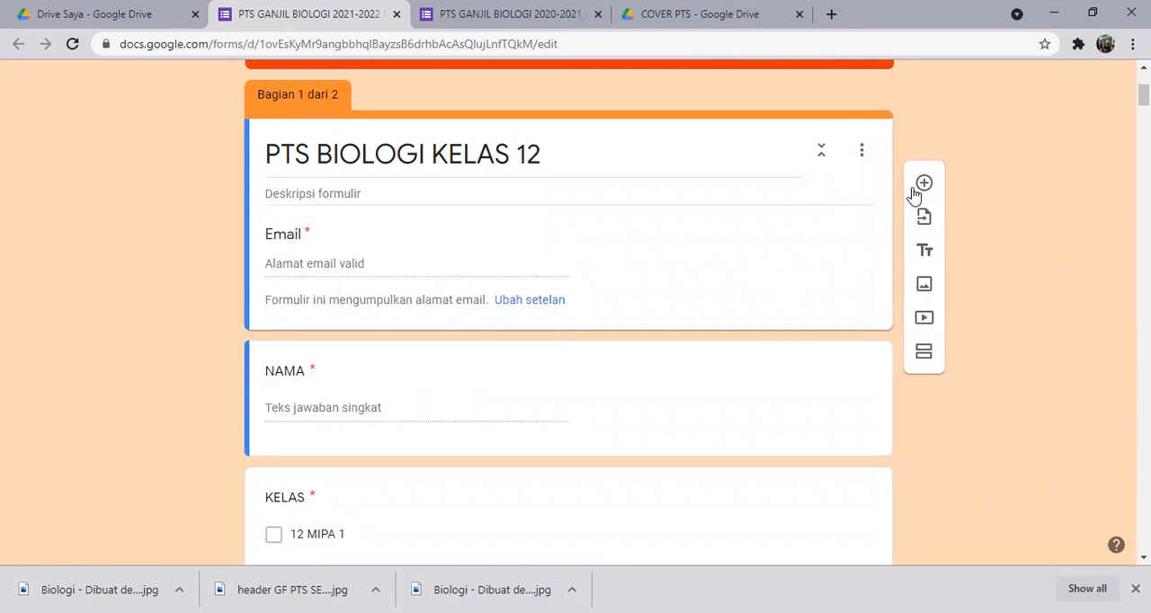
left_click(347, 152)
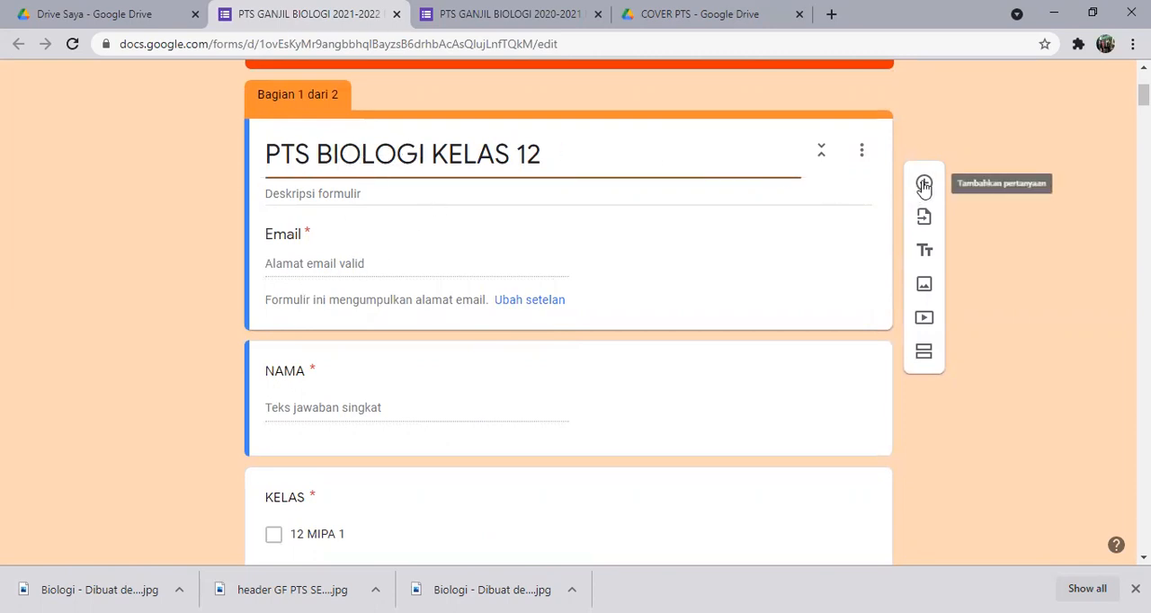
left_click(926, 292)
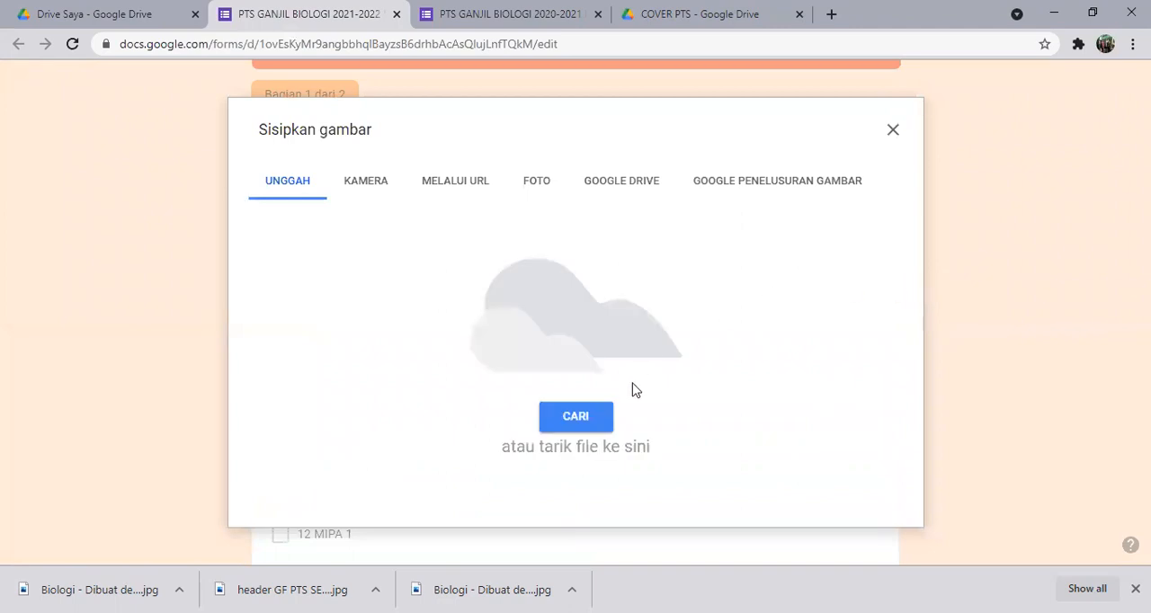
left_click(583, 420)
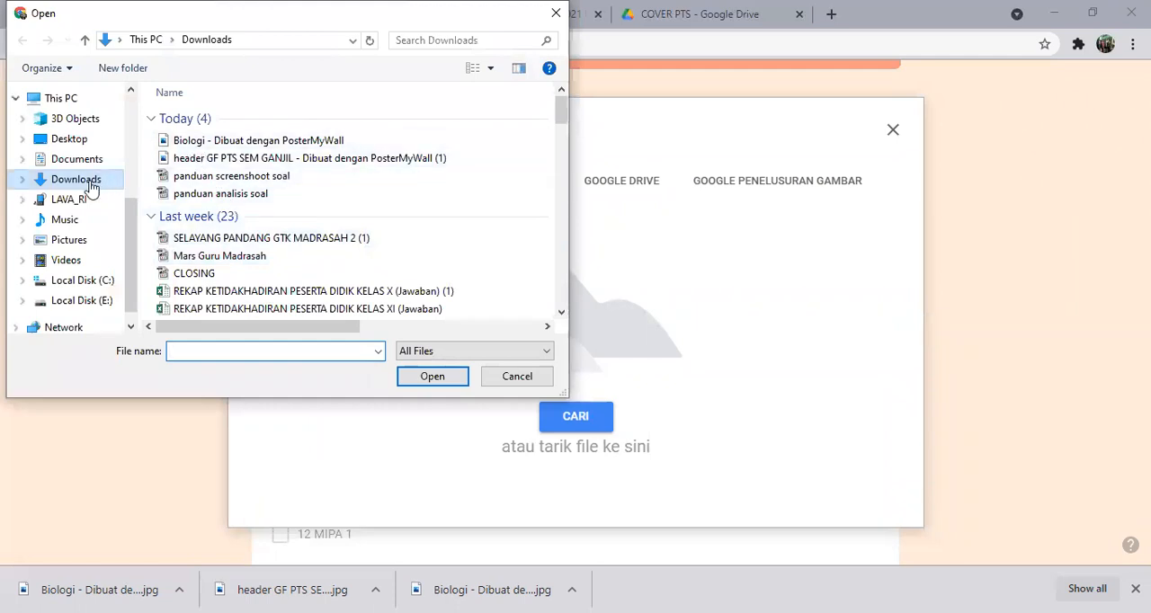
left_click(207, 141)
left_click(426, 380)
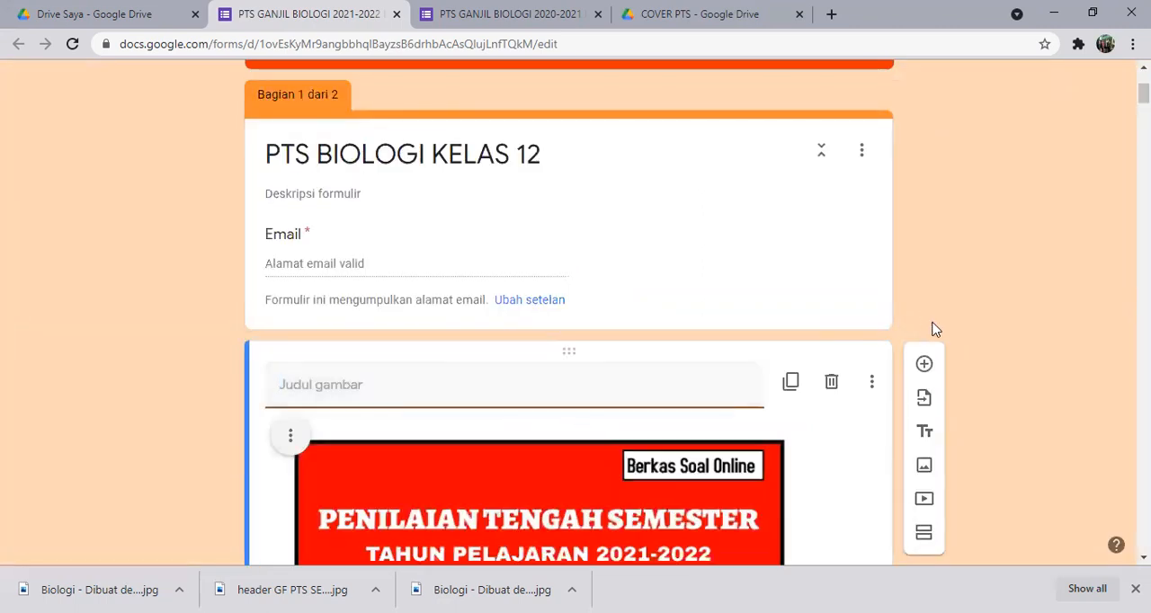
Select the inserted PENILAIAN TENGAH SEMESTER cover image and slightly adjust its size.
scroll(949, 328, "down", 5)
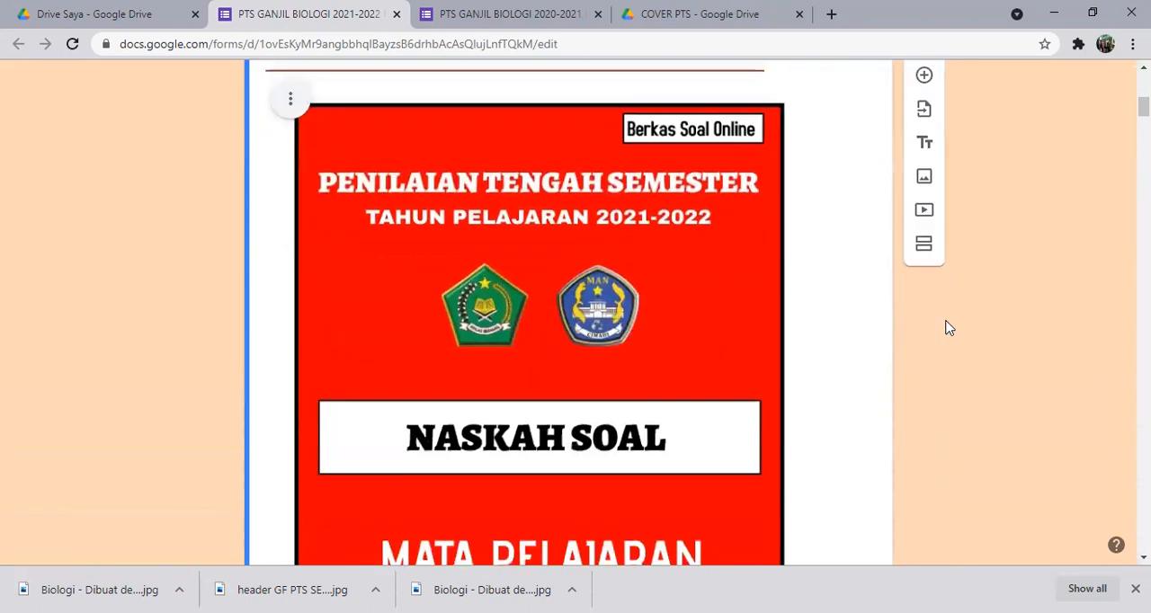
scroll(949, 329, "up", 1)
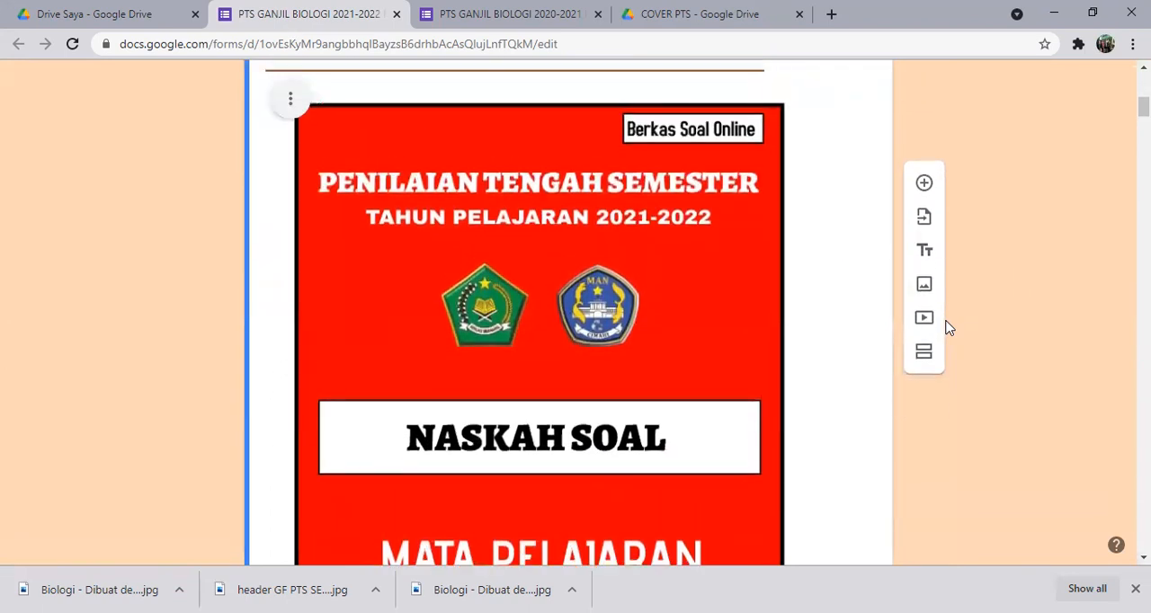
scroll(926, 328, "up", 1)
left_click(688, 333)
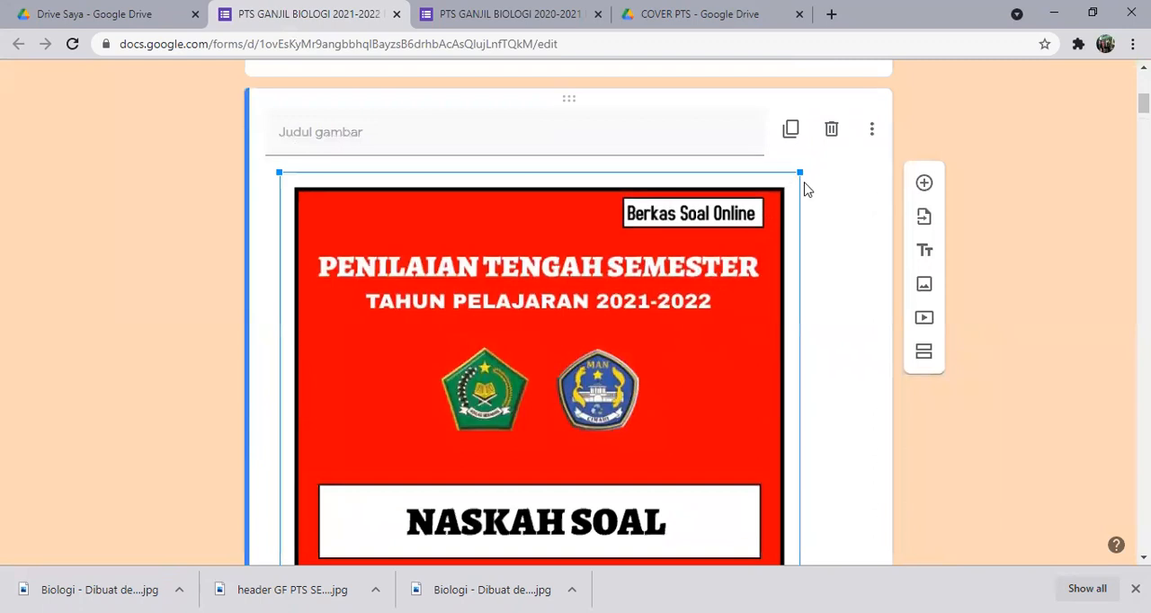
mouse_move(802, 173)
left_mouse_down()
mouse_move(835, 159)
mouse_move(803, 162)
mouse_move(812, 172)
left_mouse_up()
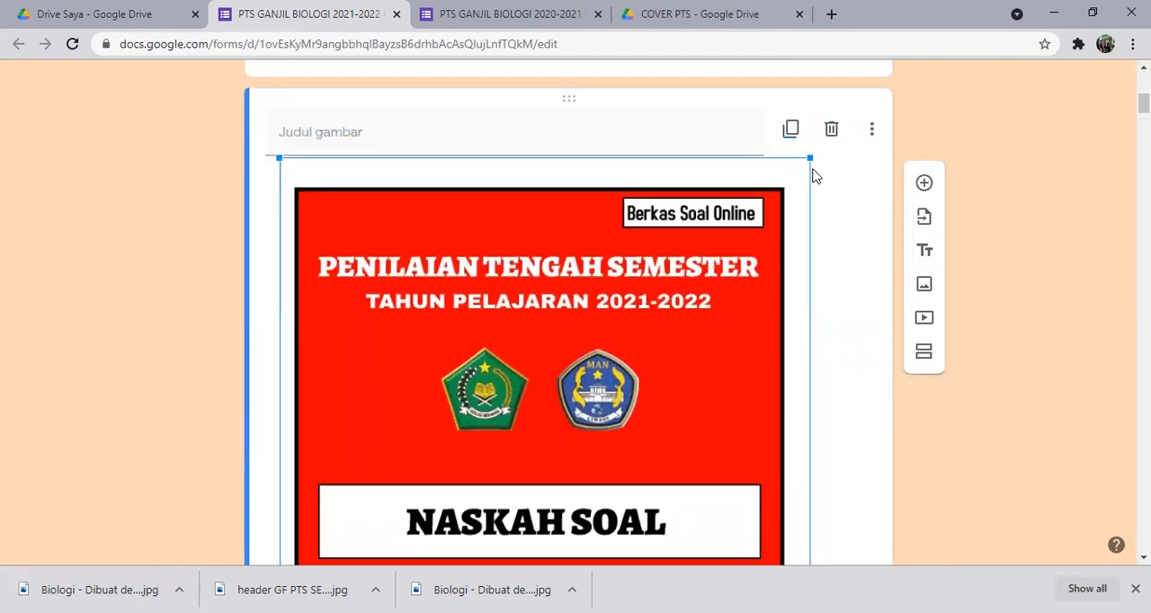
Change the KELAS question to Pilihan ganda and check its options for the three 12 MIPA classes.
scroll(825, 242, "down", 9)
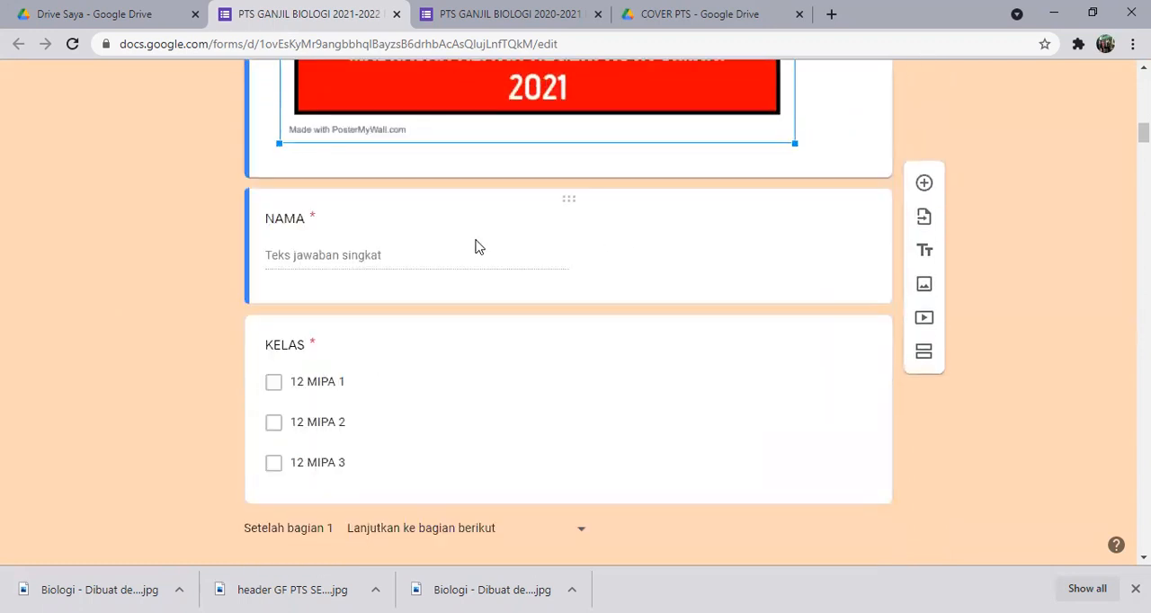
left_click(477, 246)
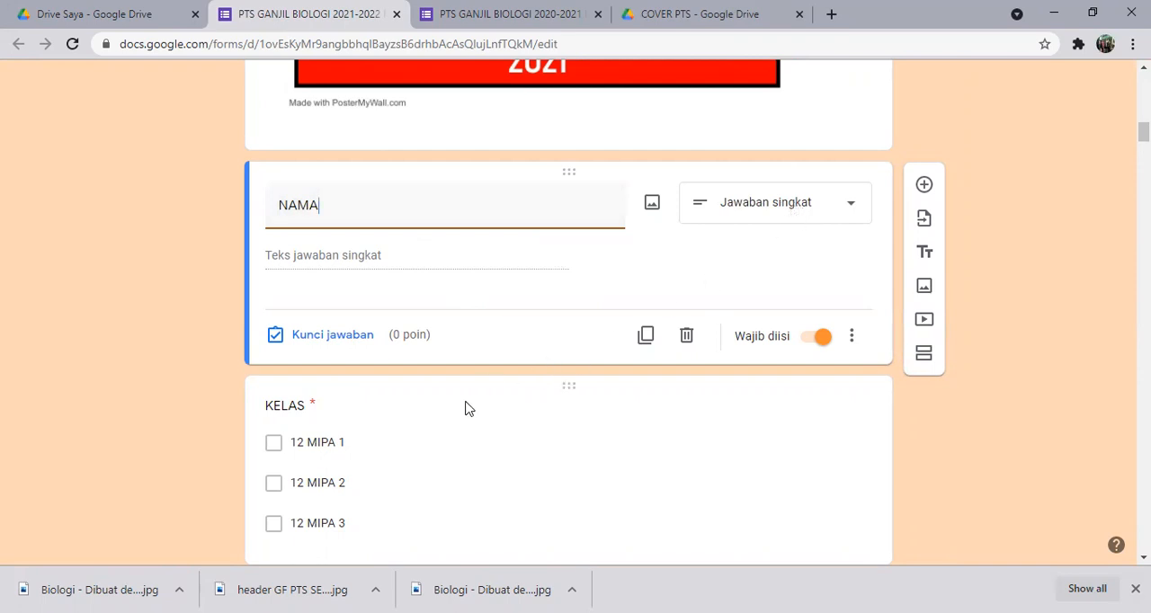
scroll(465, 408, "down", 1)
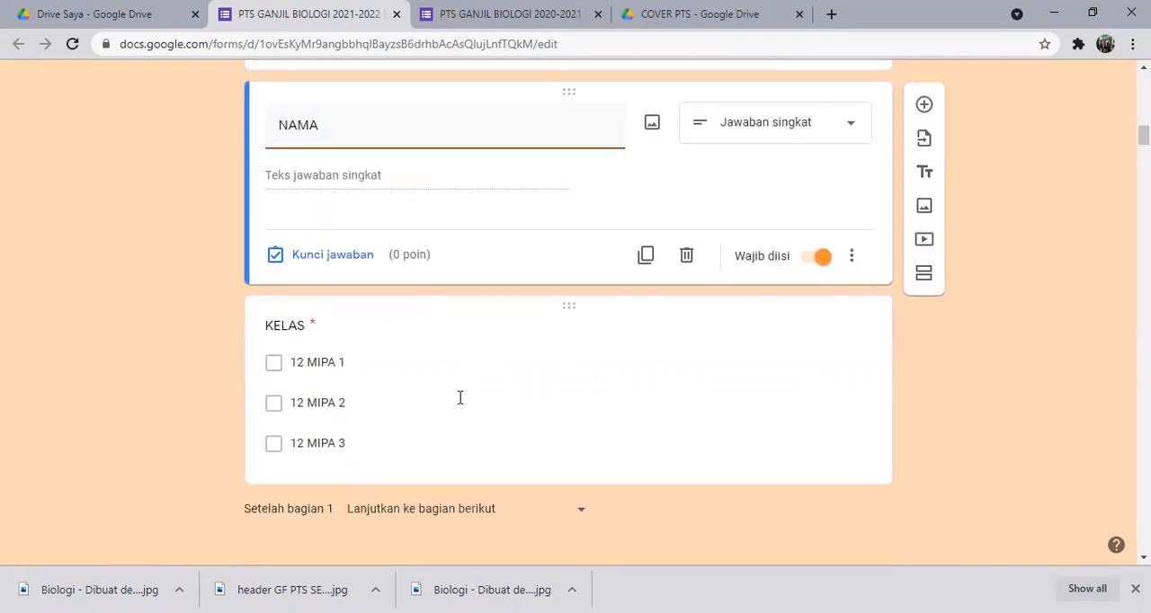
left_click(315, 325)
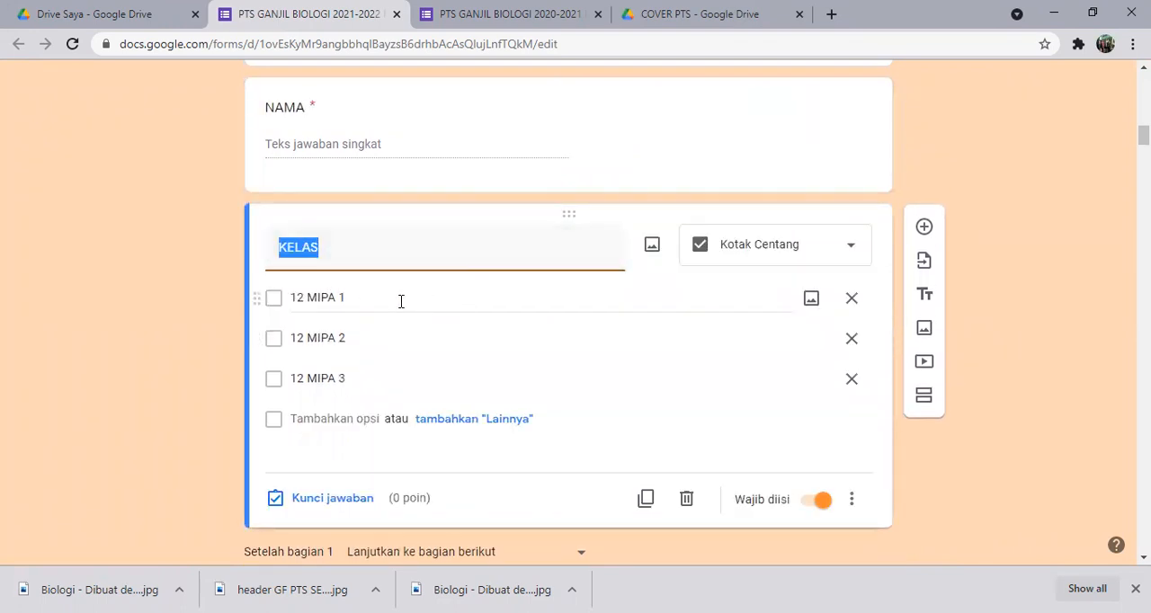
left_click(797, 251)
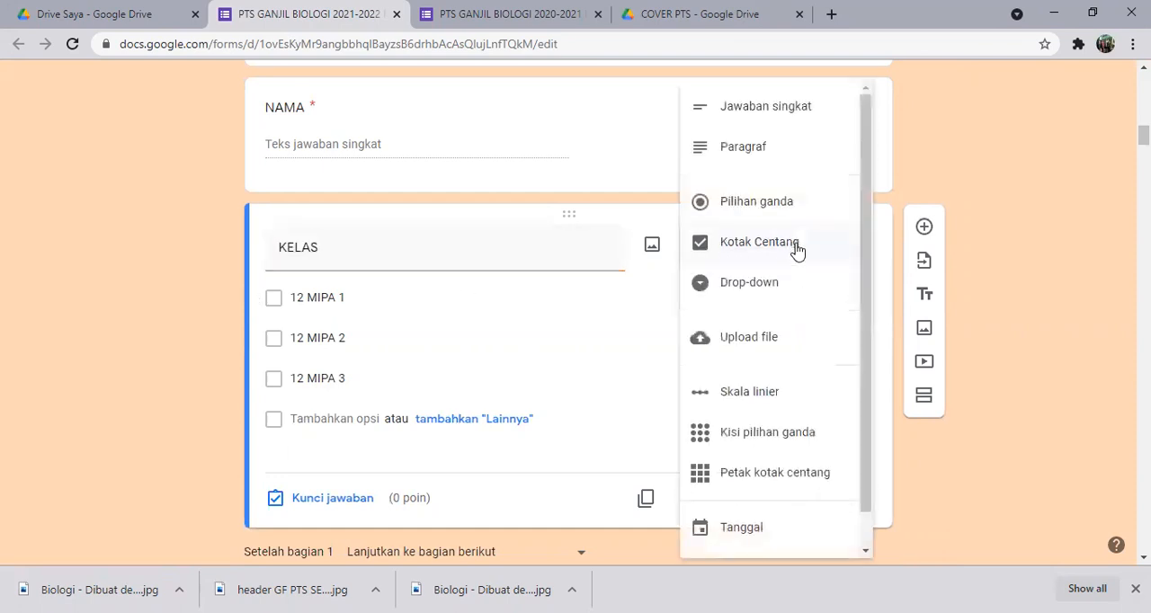
left_click(775, 214)
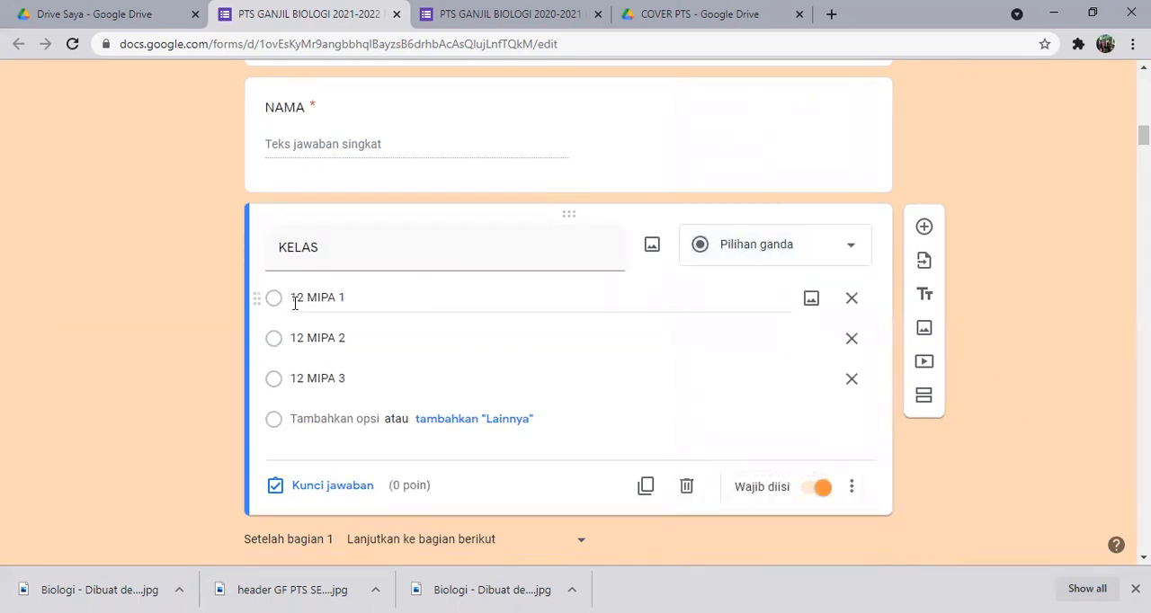
left_click(362, 299)
left_click(360, 339)
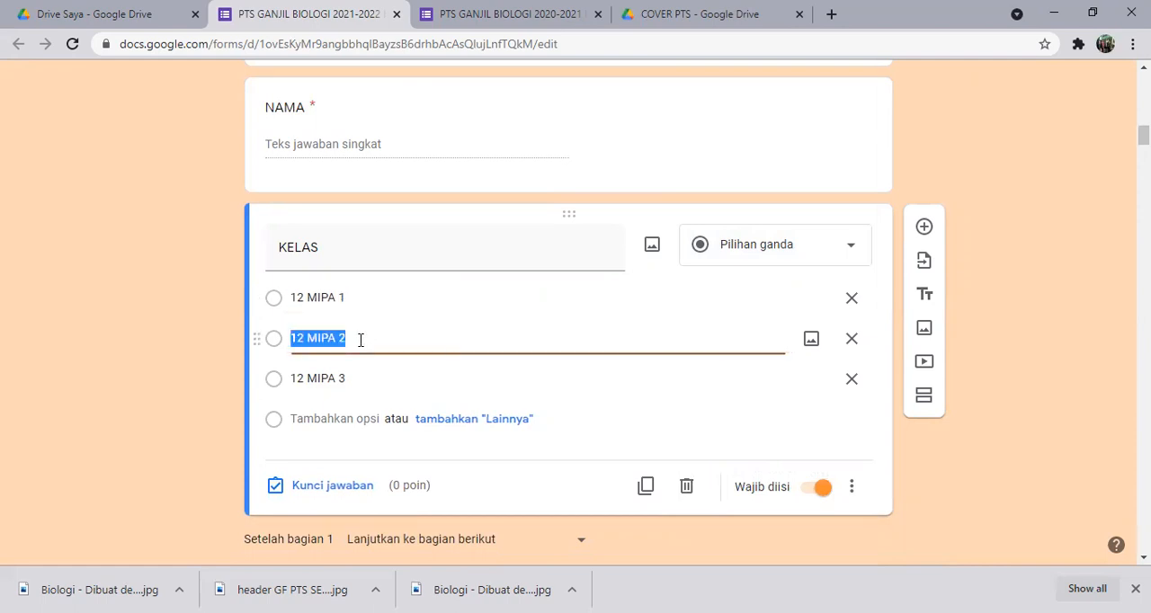
left_click(360, 379)
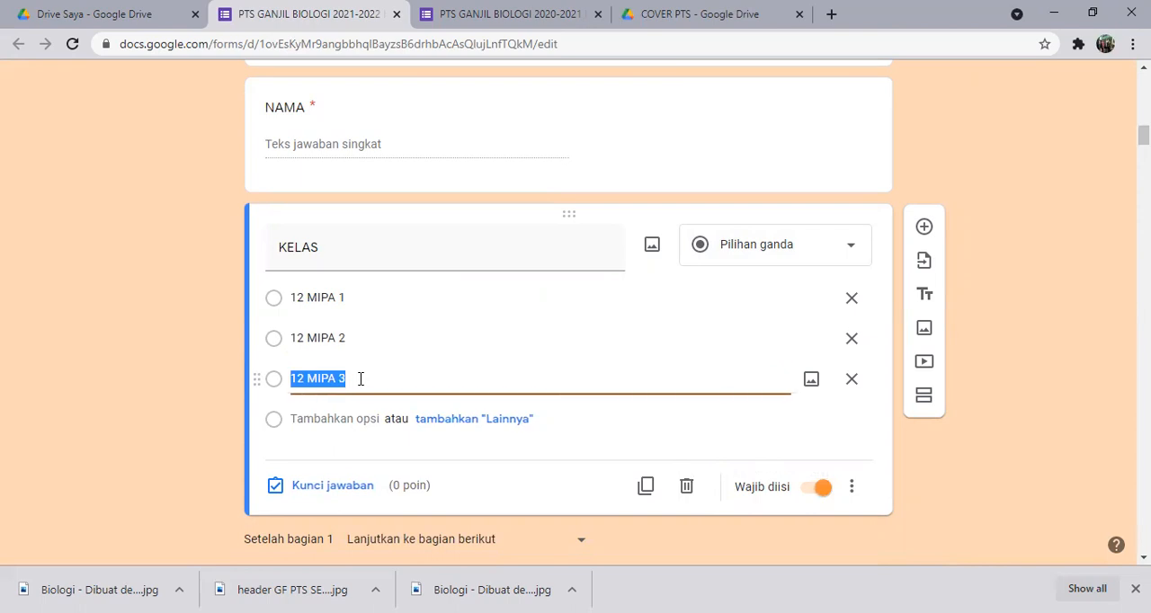
Add a new section directly after the cover image so that NAMA and KELAS fall into section 2.
scroll(361, 378, "down", 2)
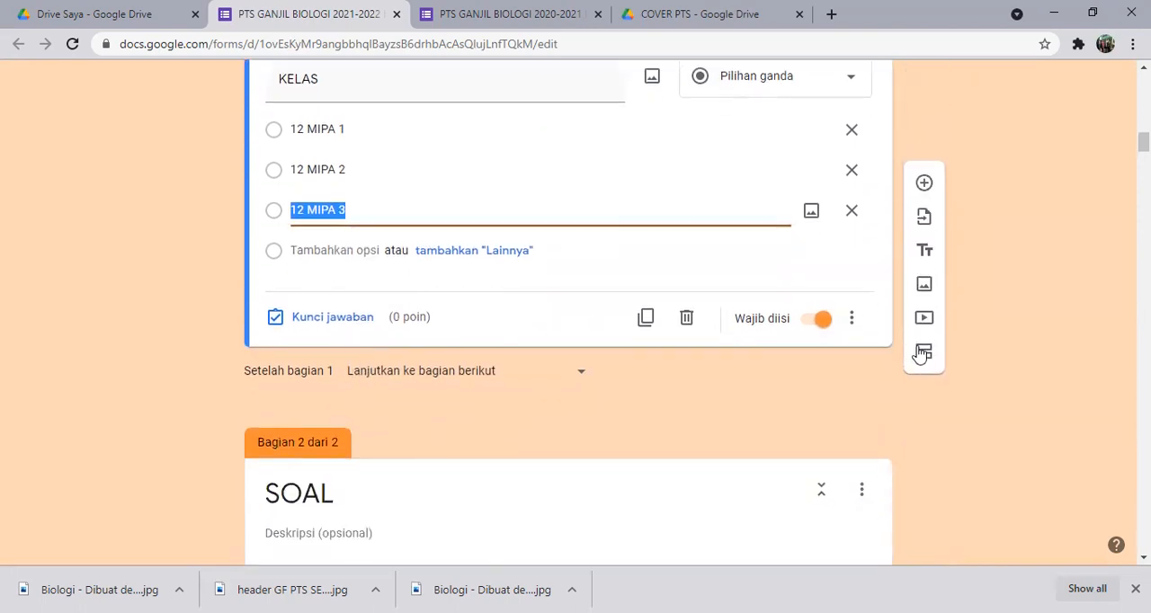
scroll(773, 255, "up", 2)
scroll(769, 257, "up", 6)
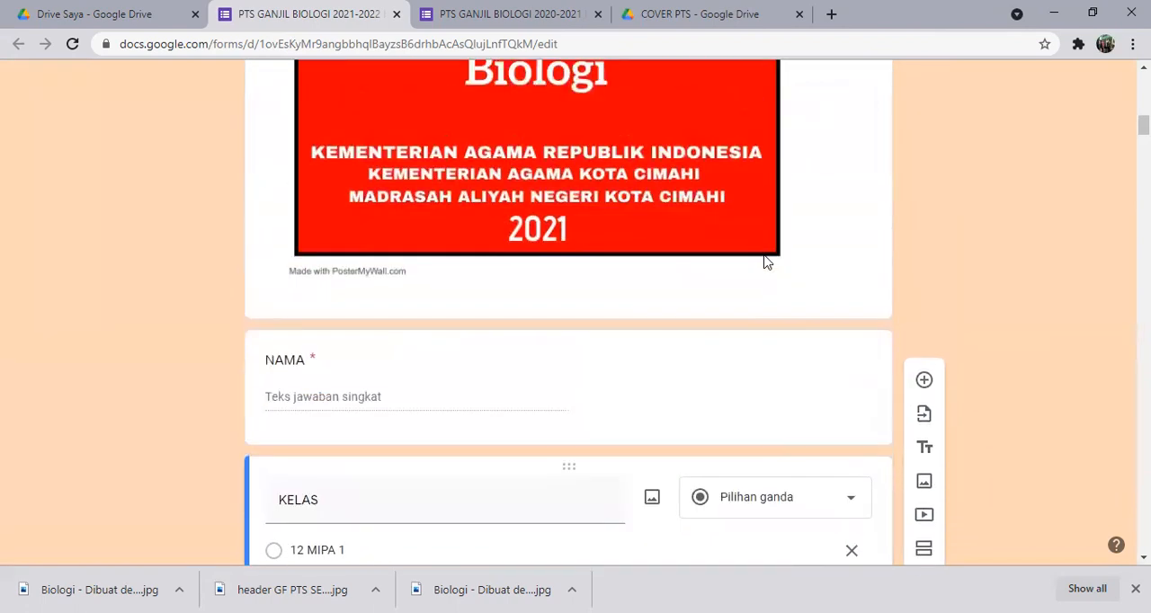
scroll(765, 260, "up", 8)
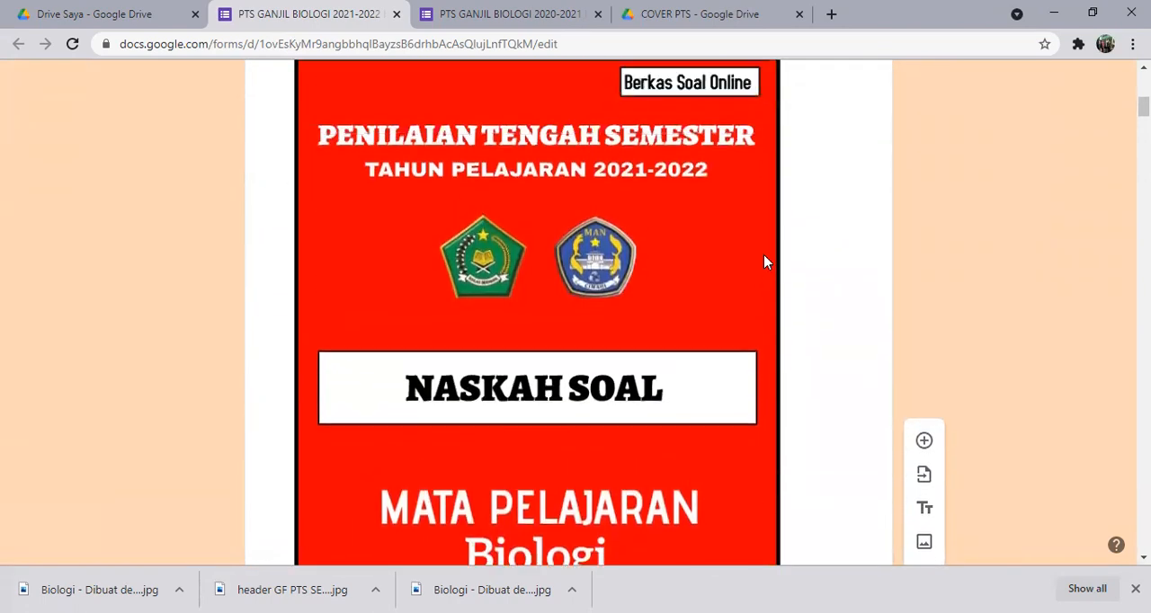
scroll(764, 260, "down", 10)
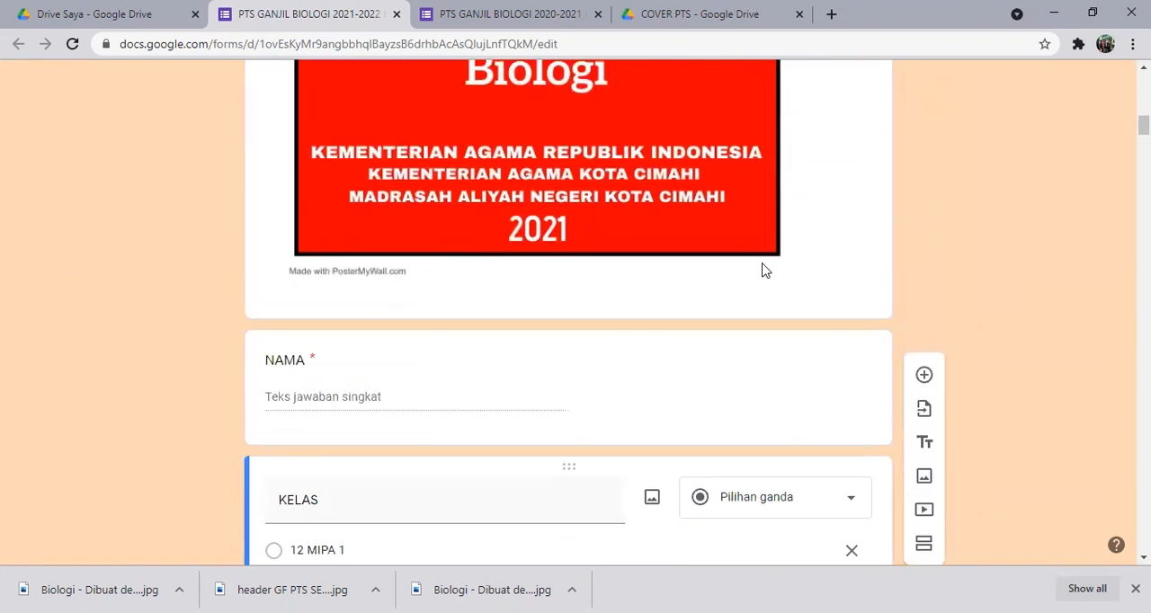
scroll(763, 270, "up", 8)
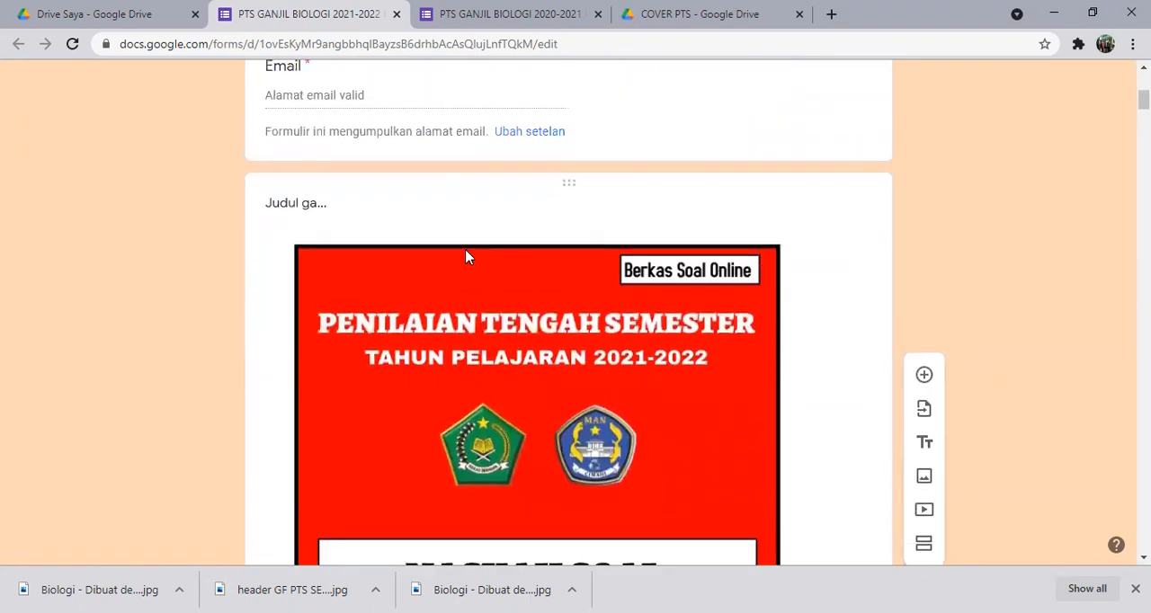
left_click(329, 212)
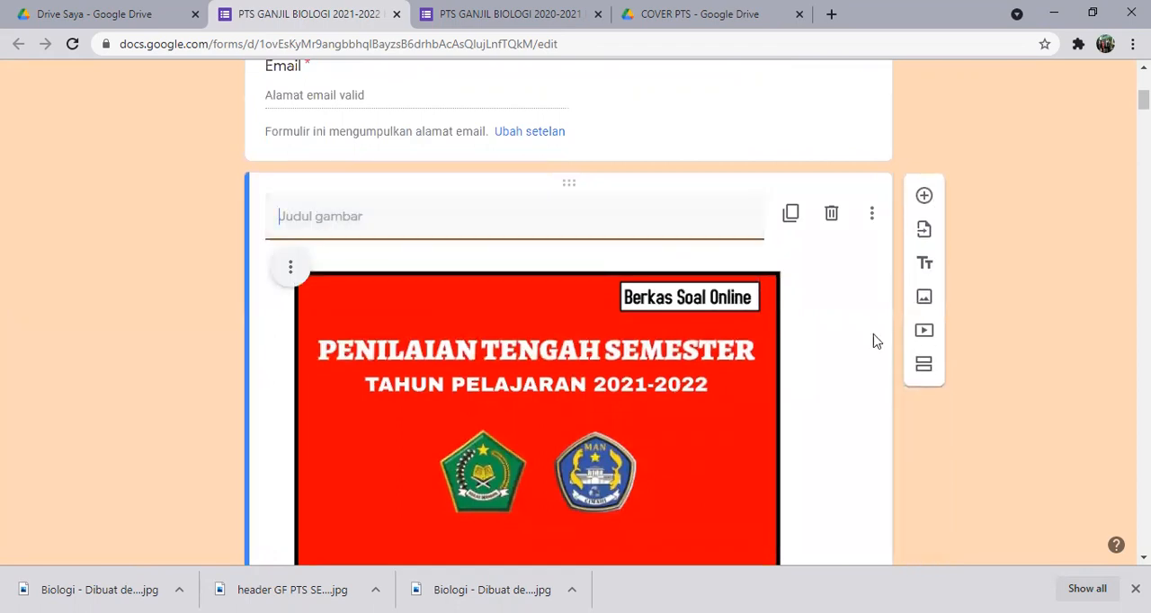
left_click(928, 373)
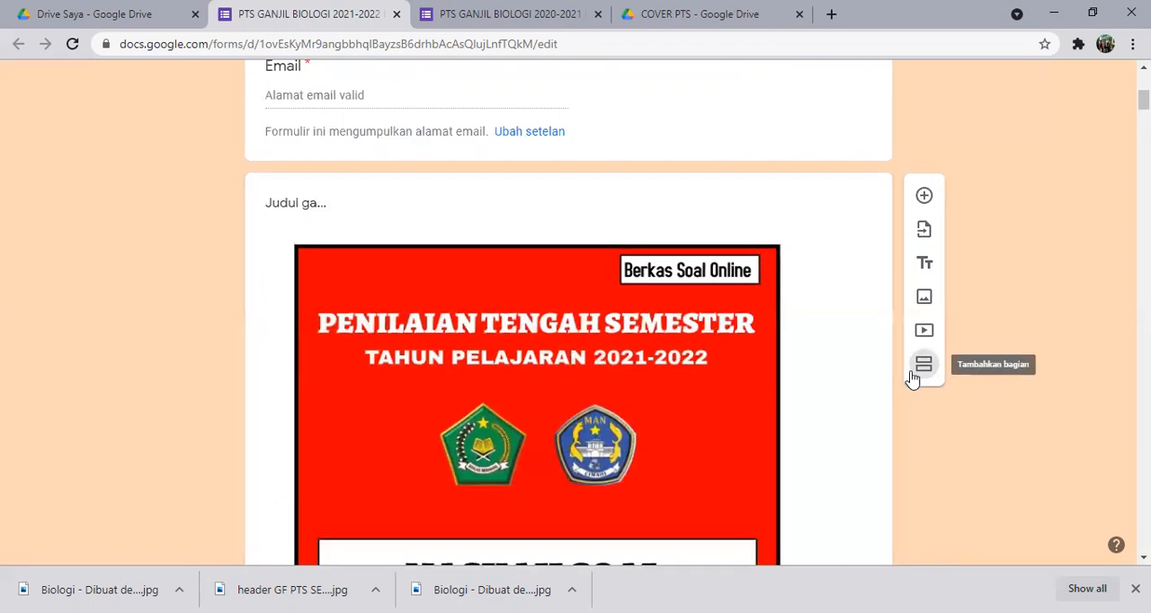
scroll(762, 385, "down", 2)
scroll(755, 380, "down", 8)
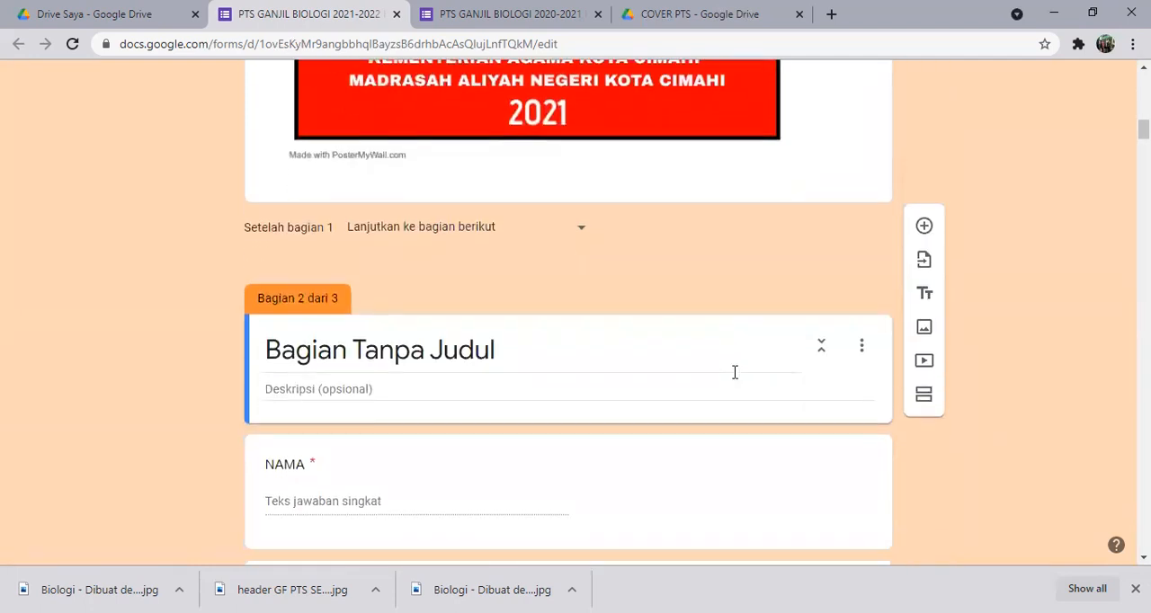
Replace the new section's default title with IDENTITAS.
left_click(528, 311)
key("BackSpace")
key("BackSpace")
key("BackSpace")
key("BackSpace")
key("BackSpace")
key("BackSpace")
key("BackSpace")
key("BackSpace")
key("BackSpace")
key("BackSpace")
key("BackSpace")
key("BackSpace")
key("BackSpace")
key("BackSpace")
key("BackSpace")
key("BackSpace")
key("BackSpace")
key("BackSpace")
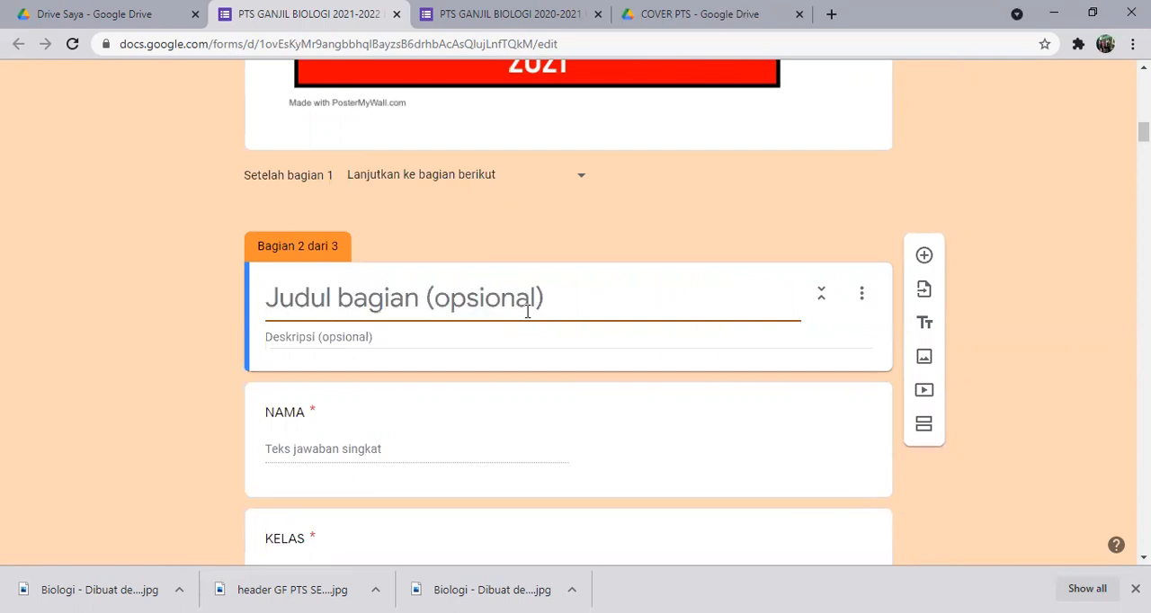
type("IDEN")
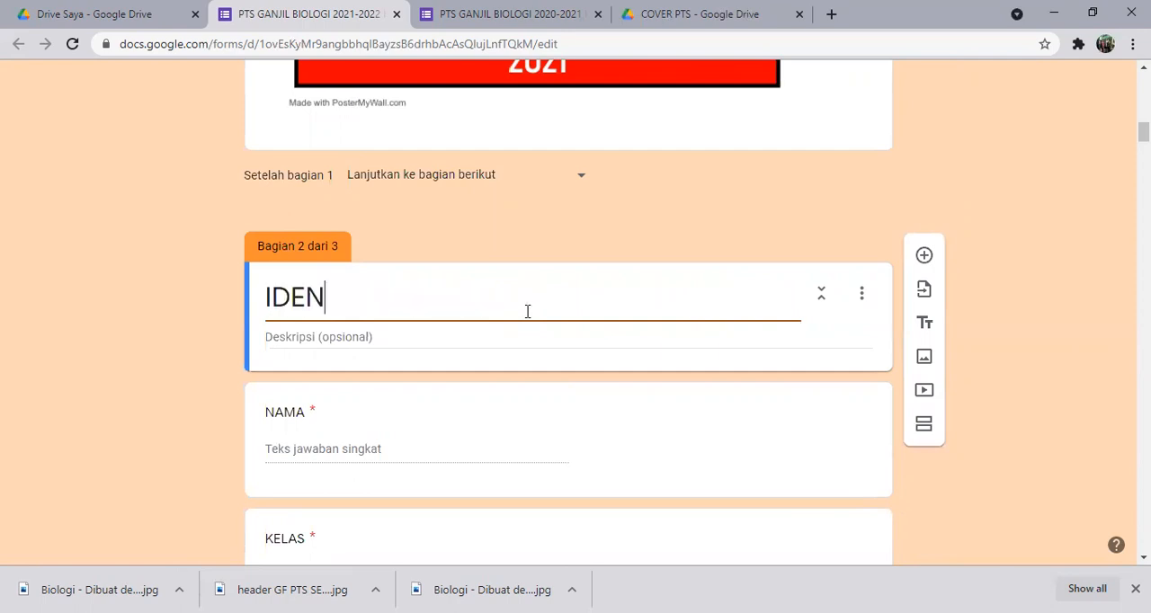
type("TITAS")
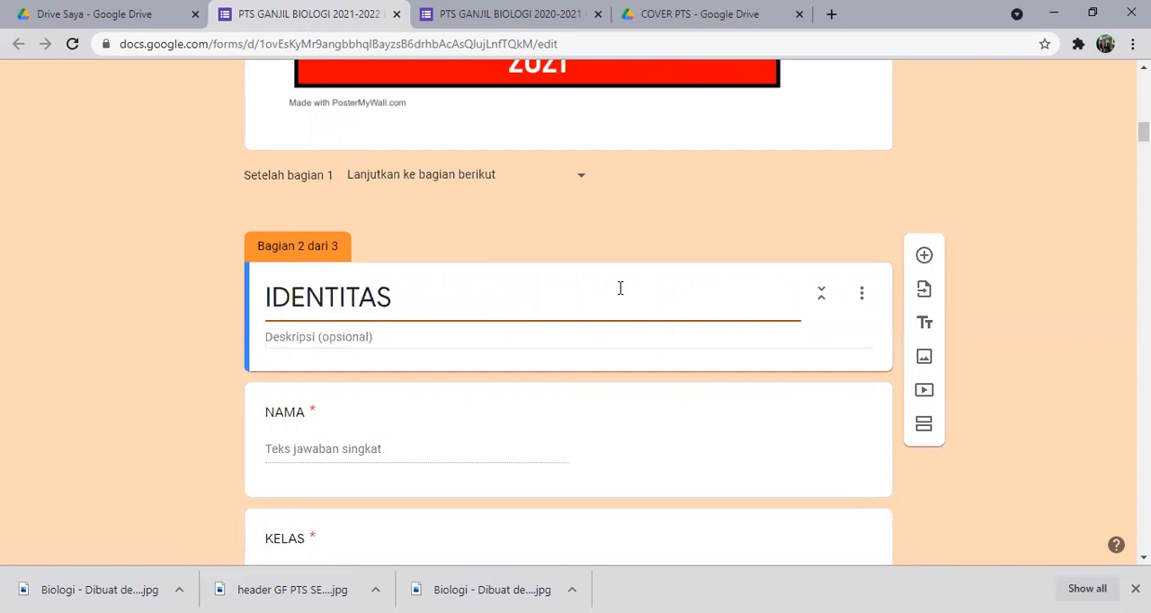
left_click(975, 230)
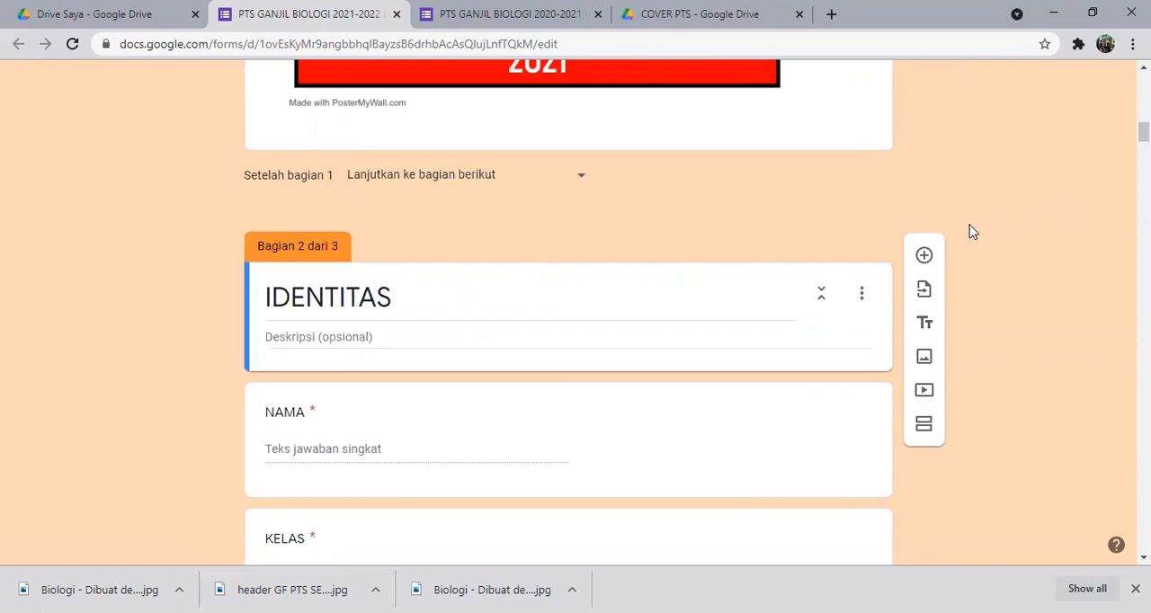
Review the questions in the IDENTITAS section and the start of the SOAL section.
scroll(968, 236, "down", 3)
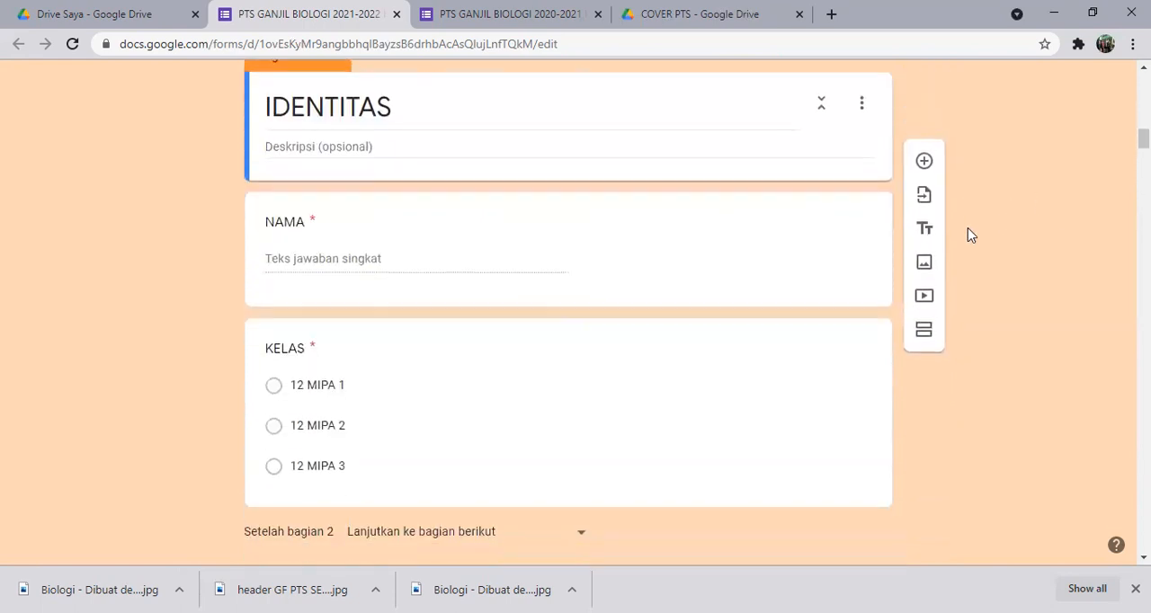
scroll(967, 234, "down", 1)
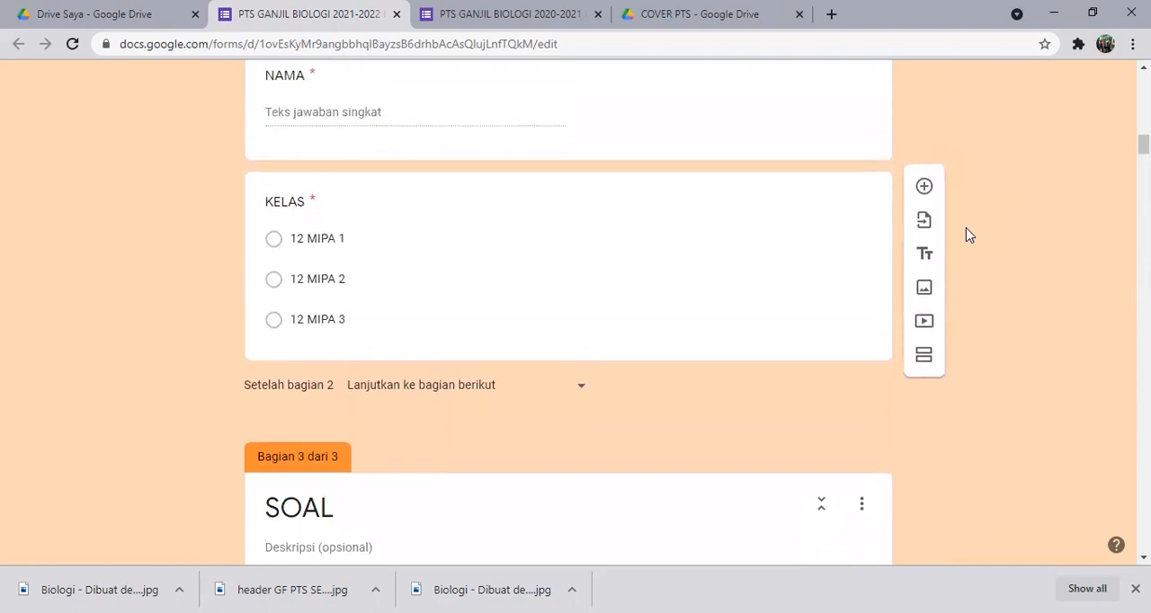
scroll(967, 234, "down", 1)
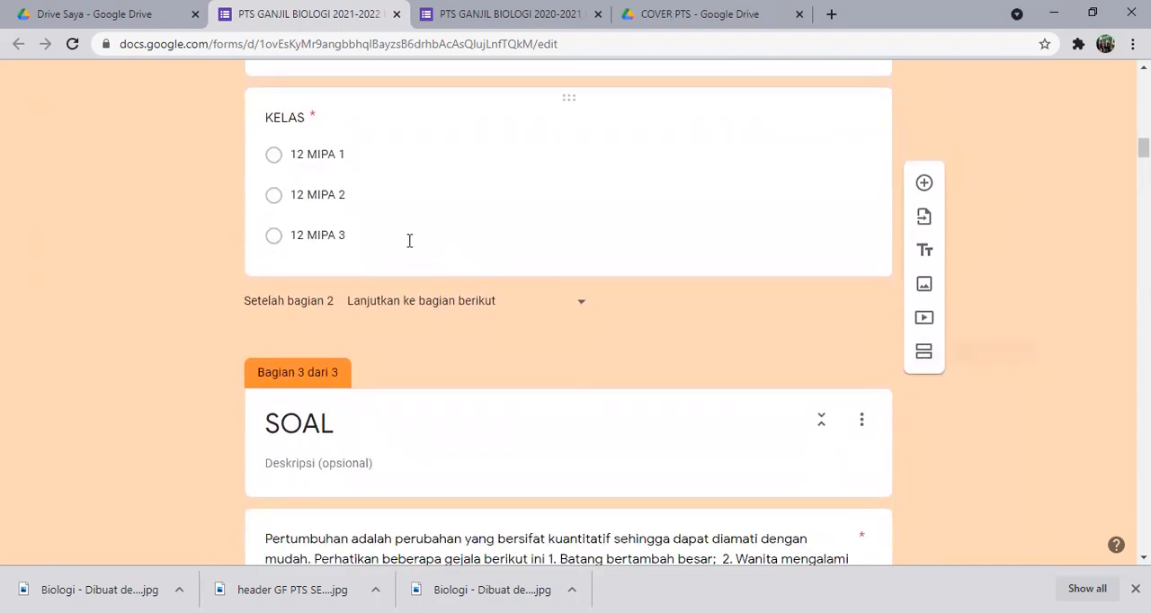
scroll(392, 162, "up", 3)
scroll(393, 184, "down", 4)
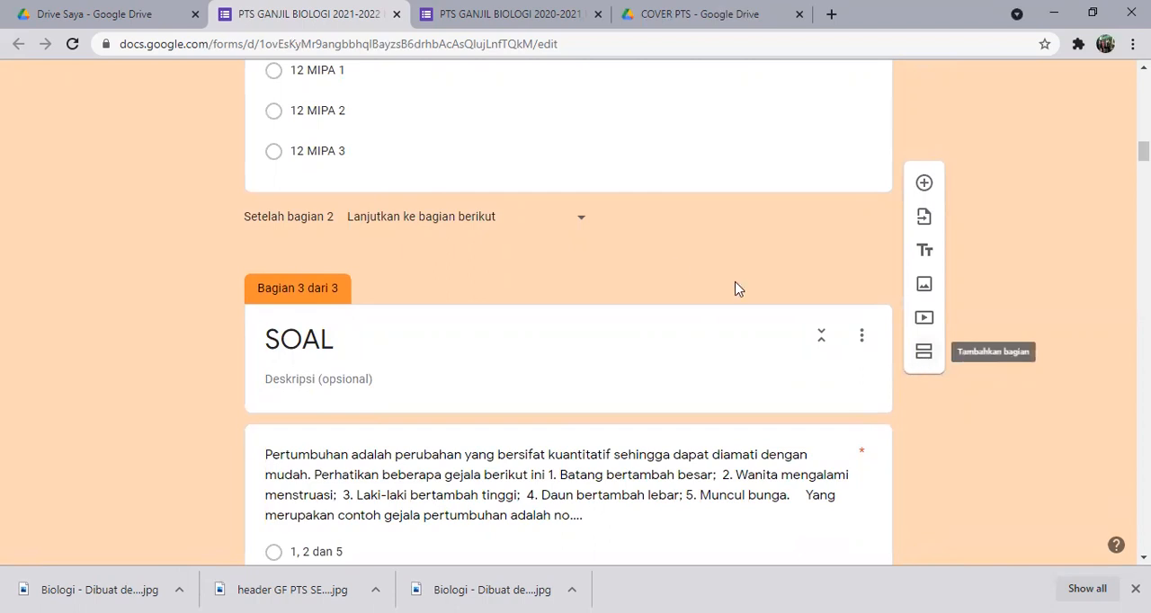
scroll(358, 157, "up", 3)
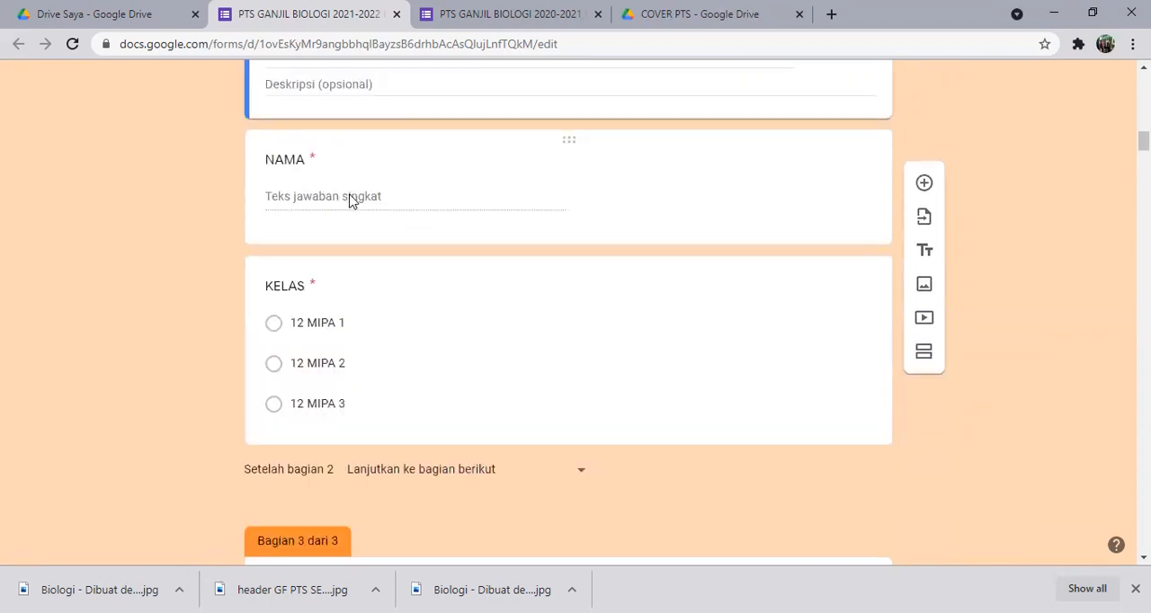
Add a section directly after the KELAS question, and delete that untitled section again.
left_click(351, 199)
left_click(333, 385)
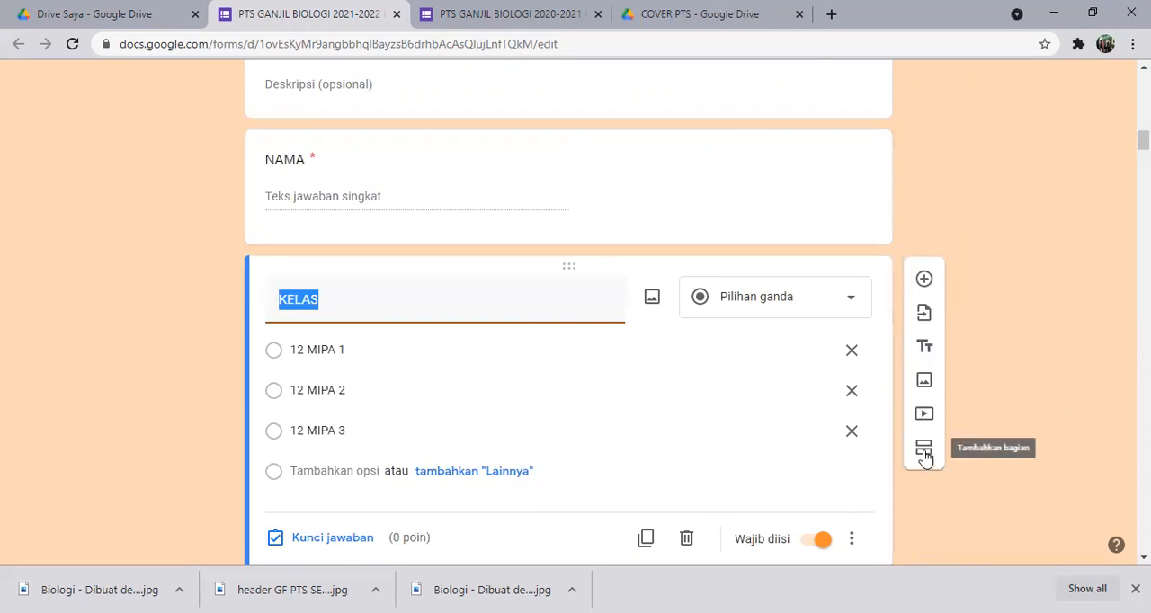
left_click(924, 454)
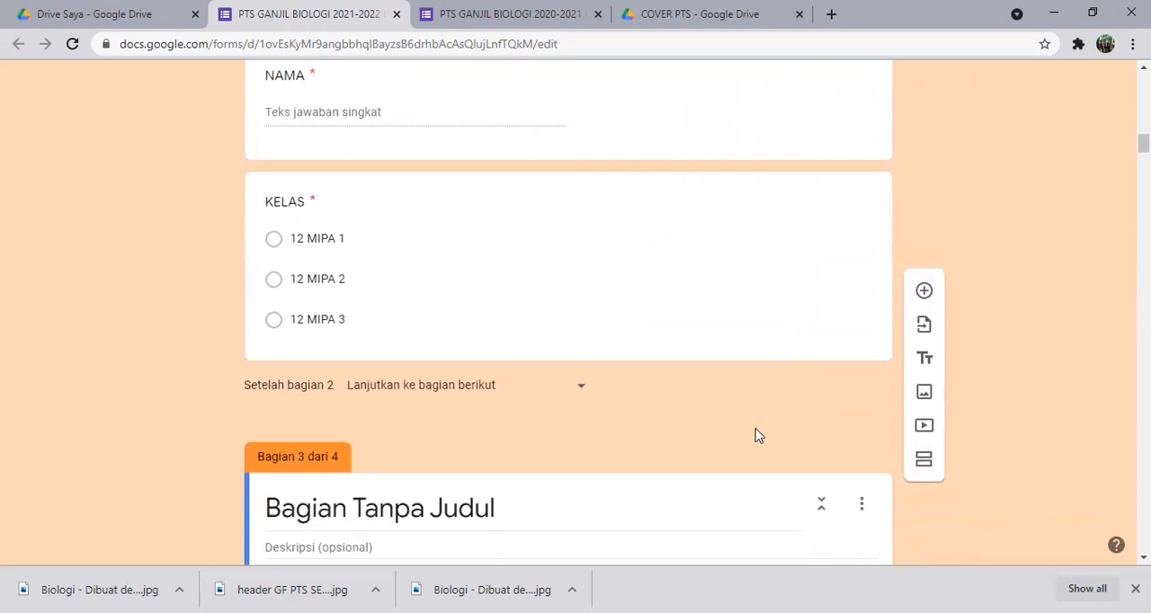
scroll(735, 434, "down", 2)
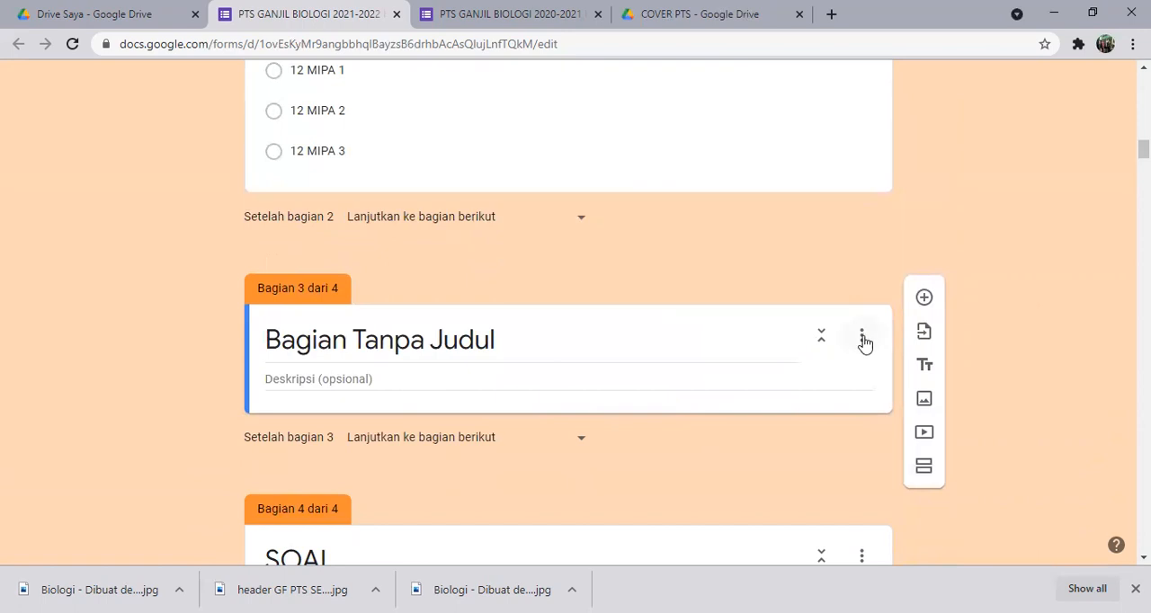
left_click(863, 338)
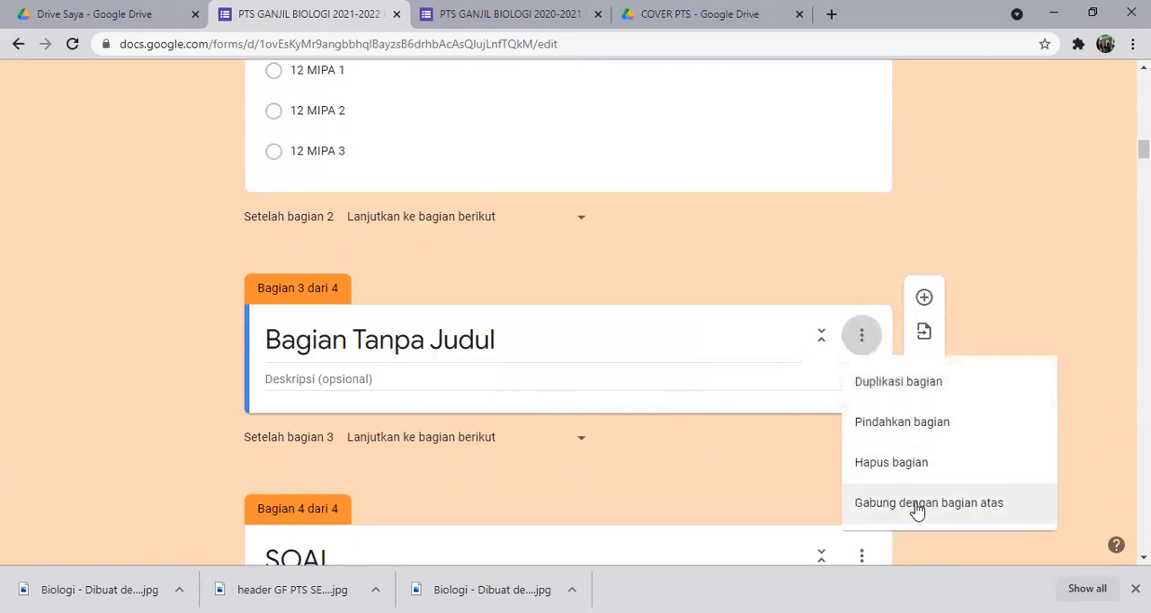
left_click(893, 464)
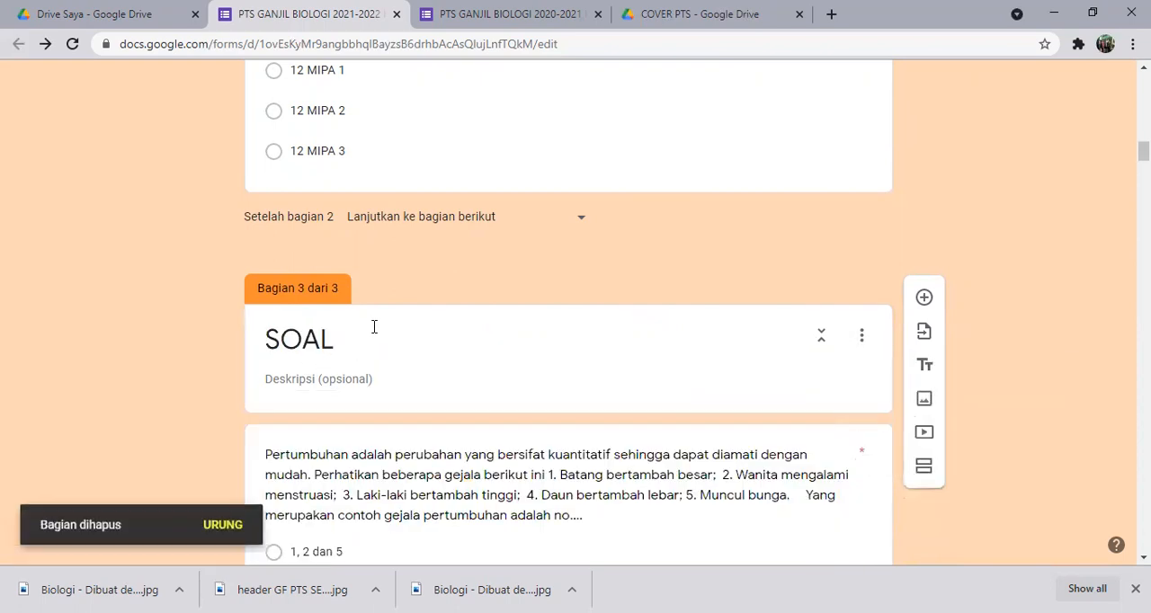
Replace the five answer options of the first SOAL question with A, B, C, D and E.
scroll(372, 345, "down", 1)
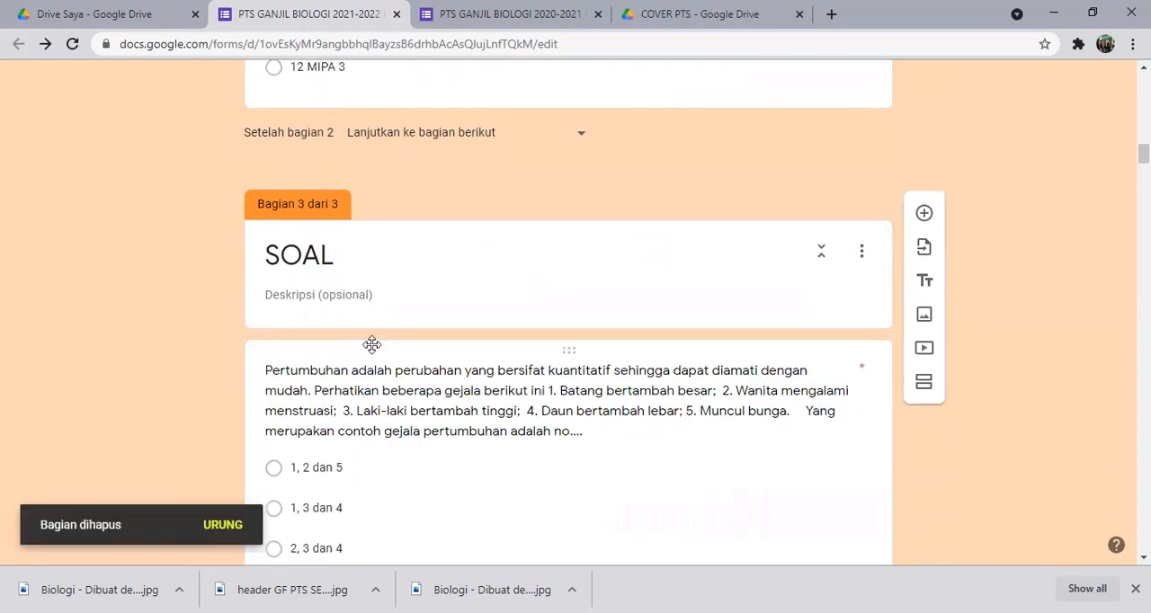
scroll(372, 345, "down", 1)
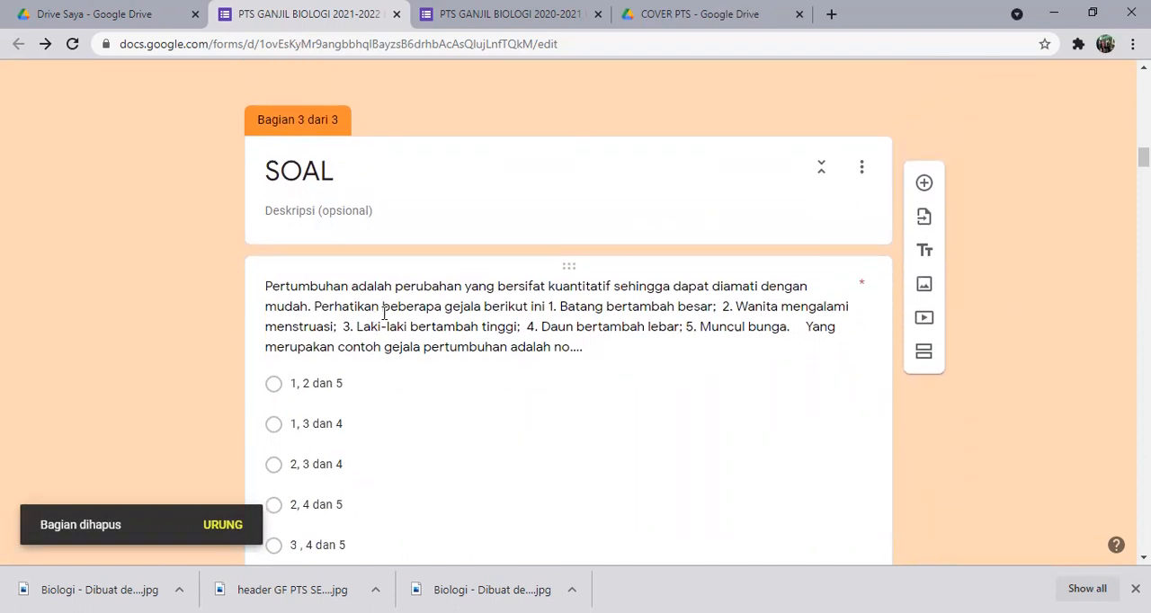
left_click(384, 312)
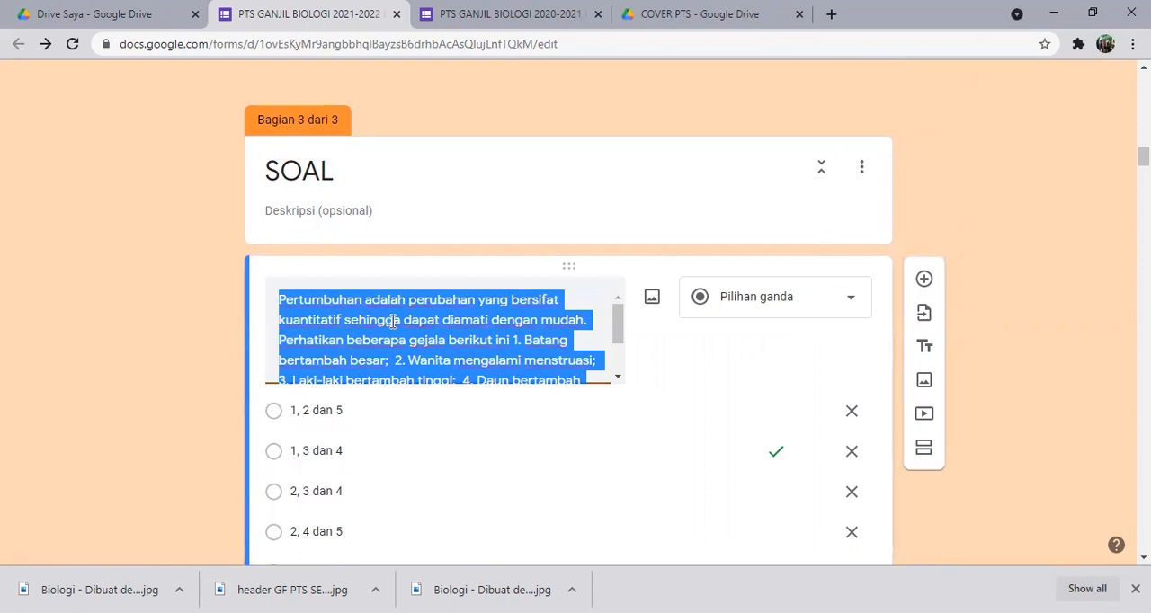
left_click(351, 411)
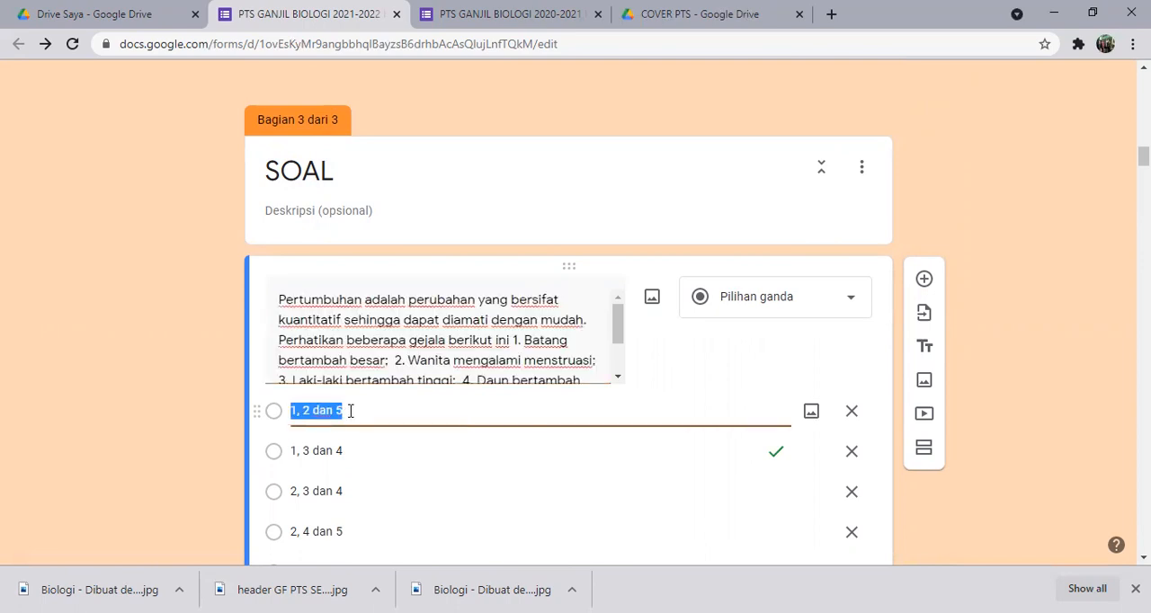
type("A")
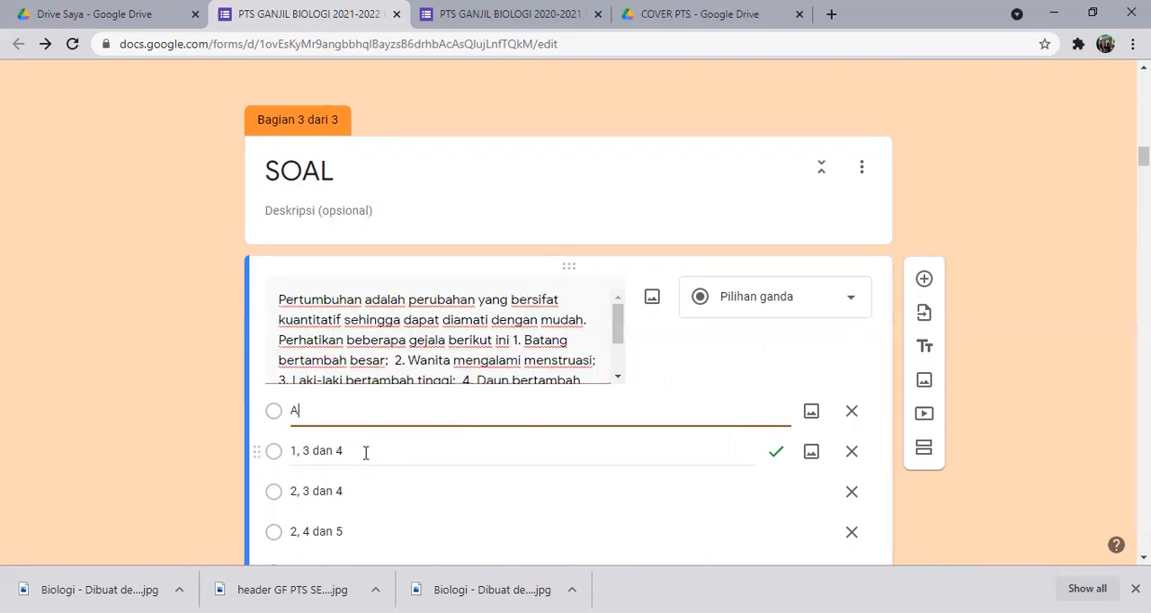
left_click(363, 447)
type("B")
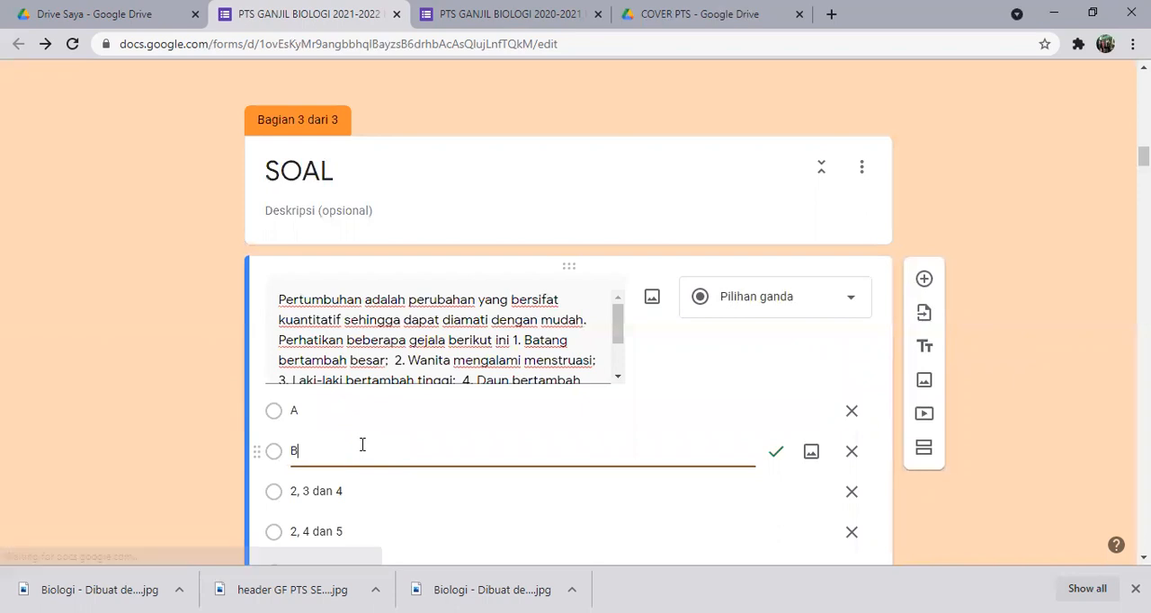
scroll(357, 440, "down", 1)
left_click(352, 408)
type("C")
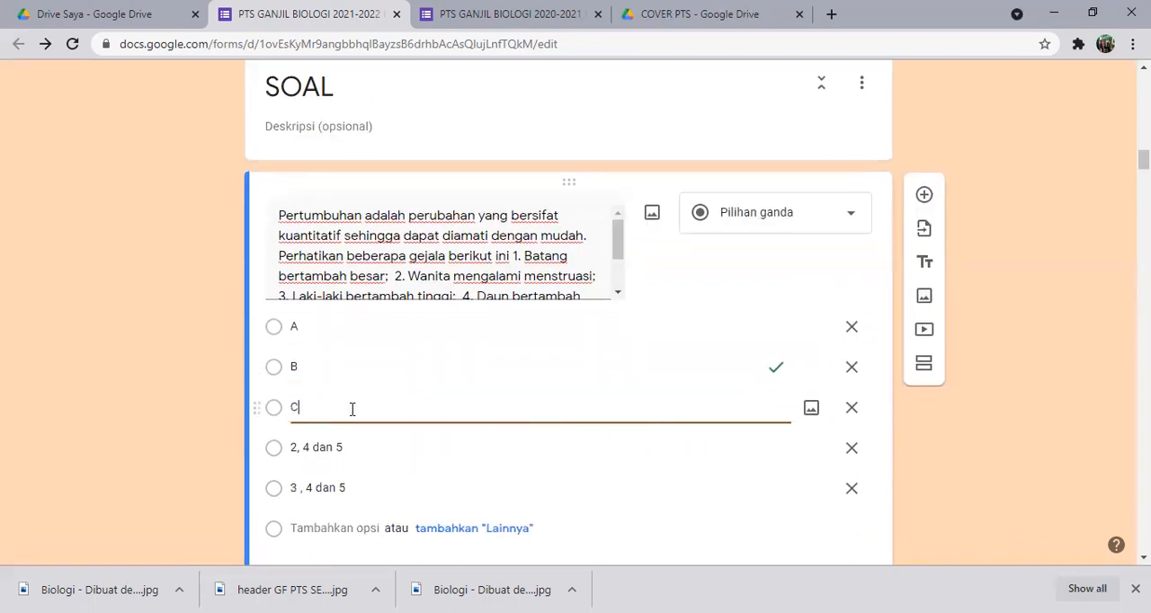
left_click(354, 440)
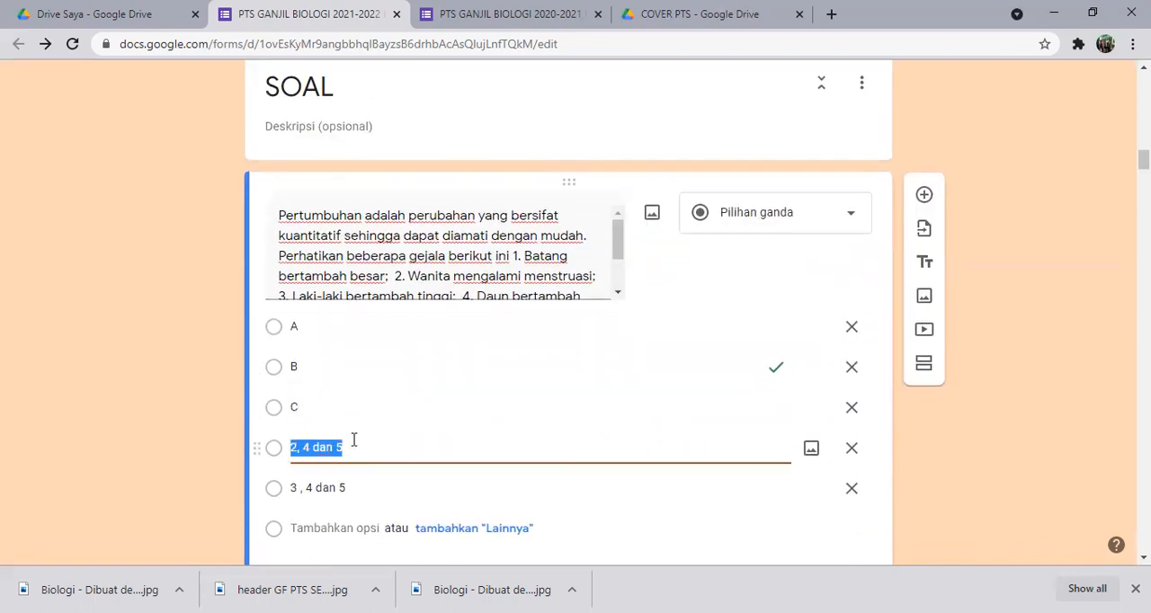
type("D")
left_click(361, 485)
type("E")
left_click(1043, 335)
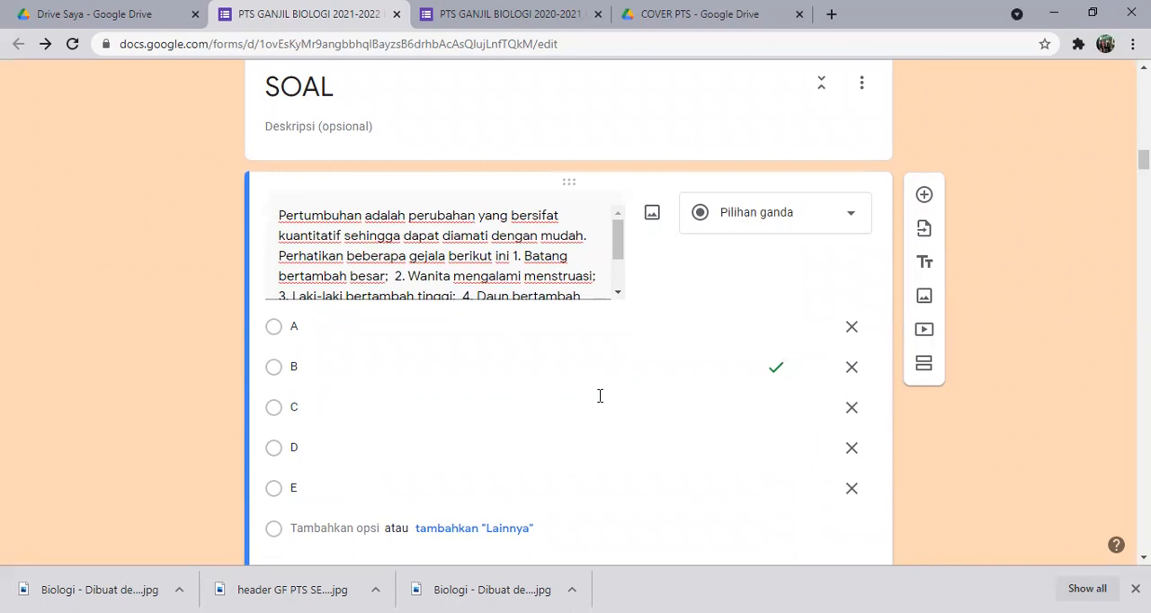
Review the first SOAL question's answer key and point value, and return to editing the question.
scroll(600, 396, "down", 1)
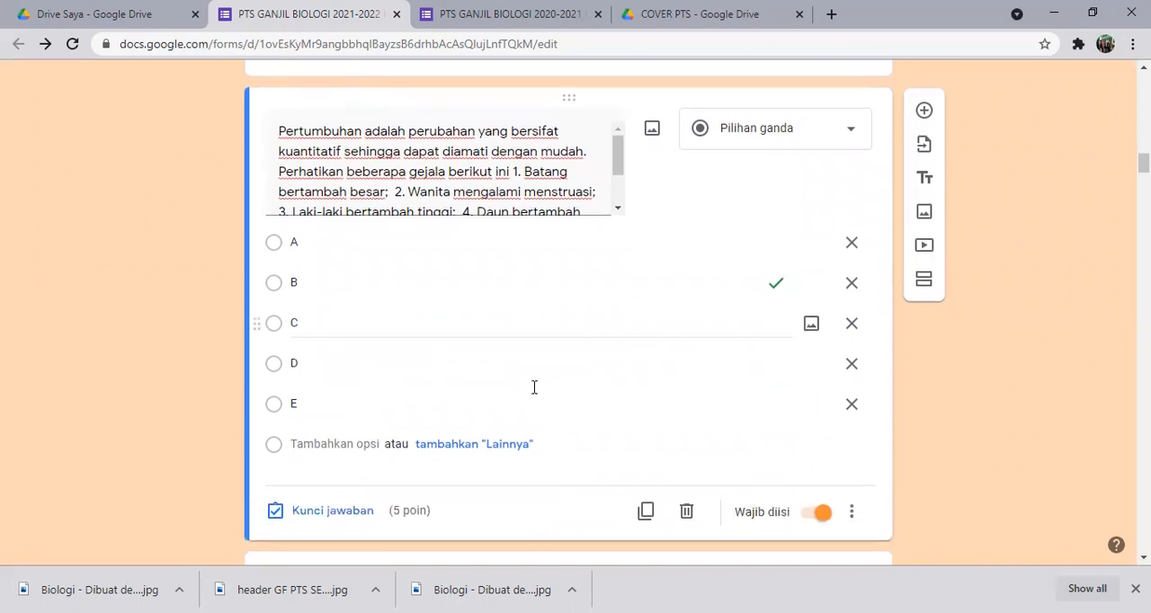
left_click(333, 518)
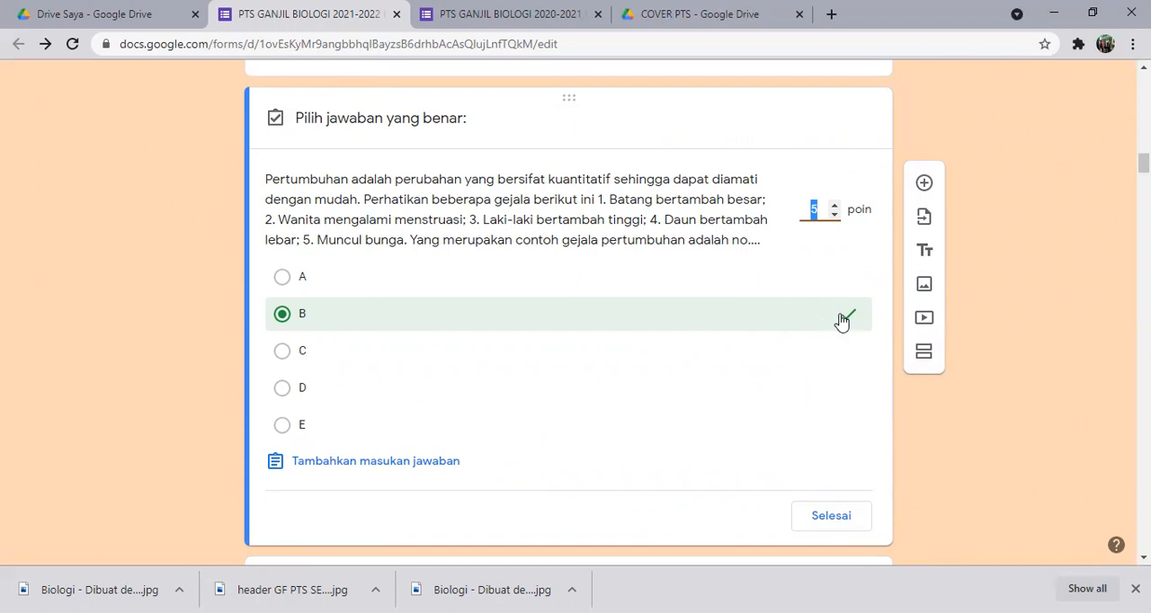
left_click(834, 209)
left_click(825, 516)
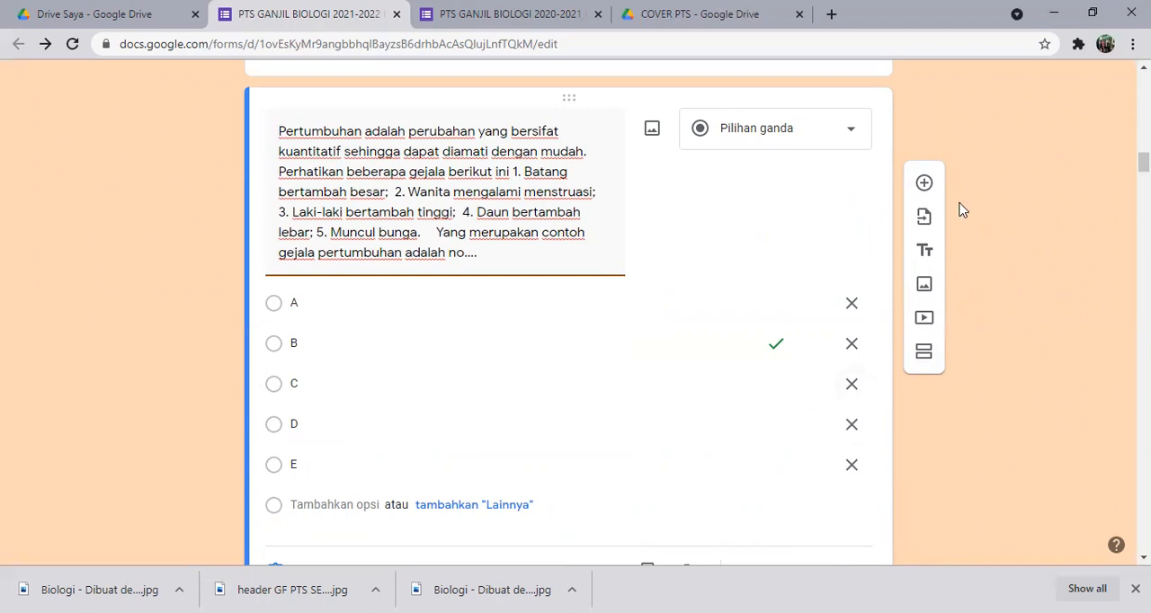
left_click(519, 16)
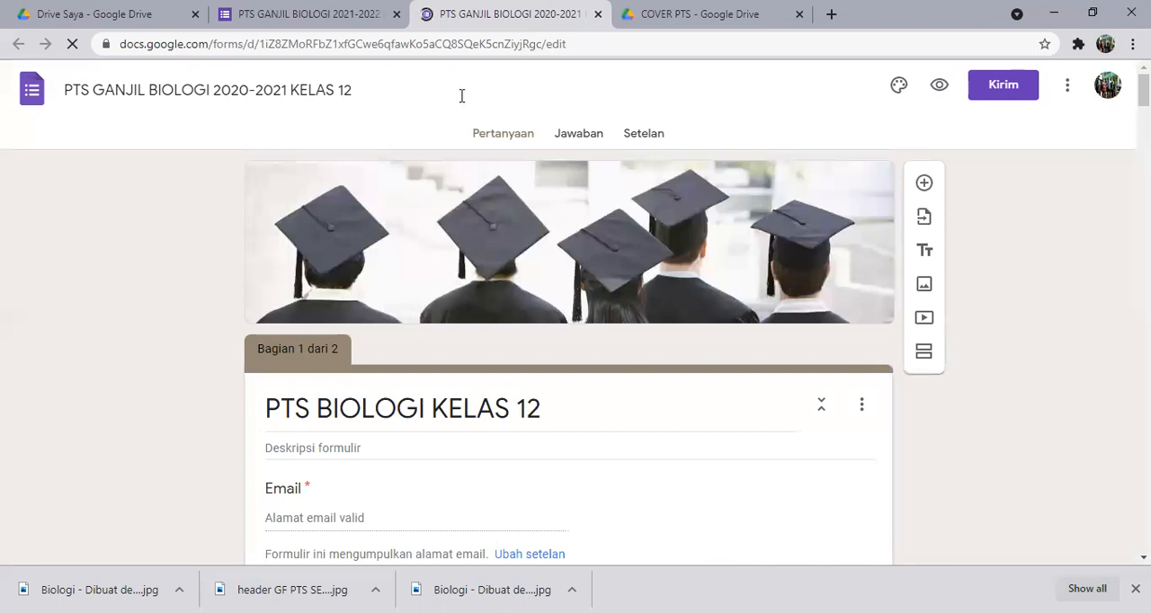
left_click(300, 22)
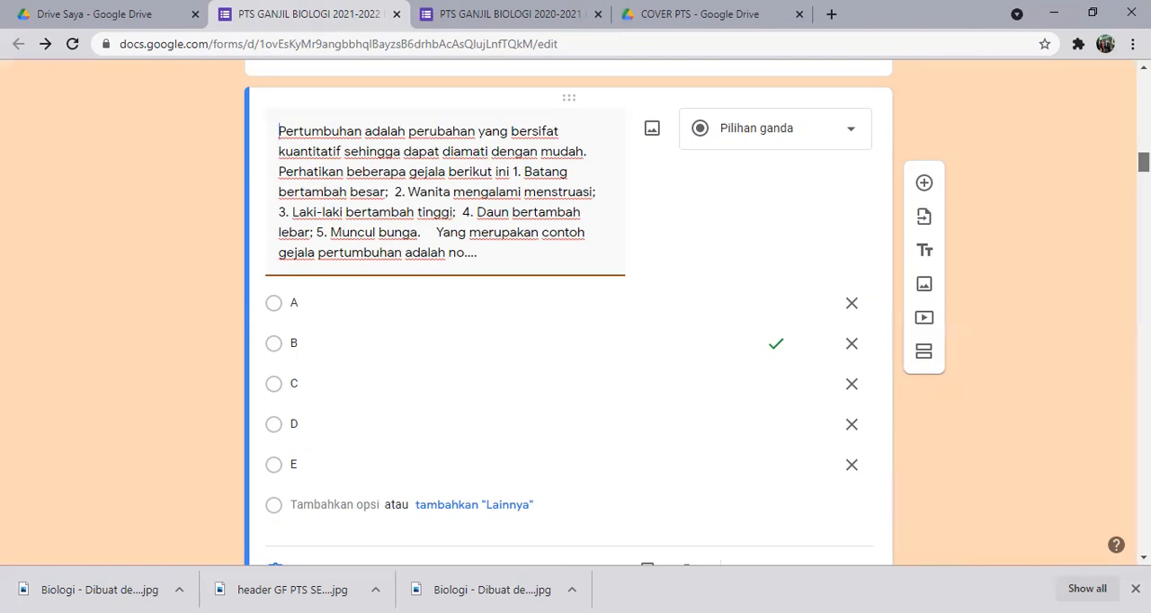
Copy the unshortened share link of the PTS GANJIL BIOLOGI 2021-2022 KELAS 12 form.
scroll(1115, 140, "up", 15)
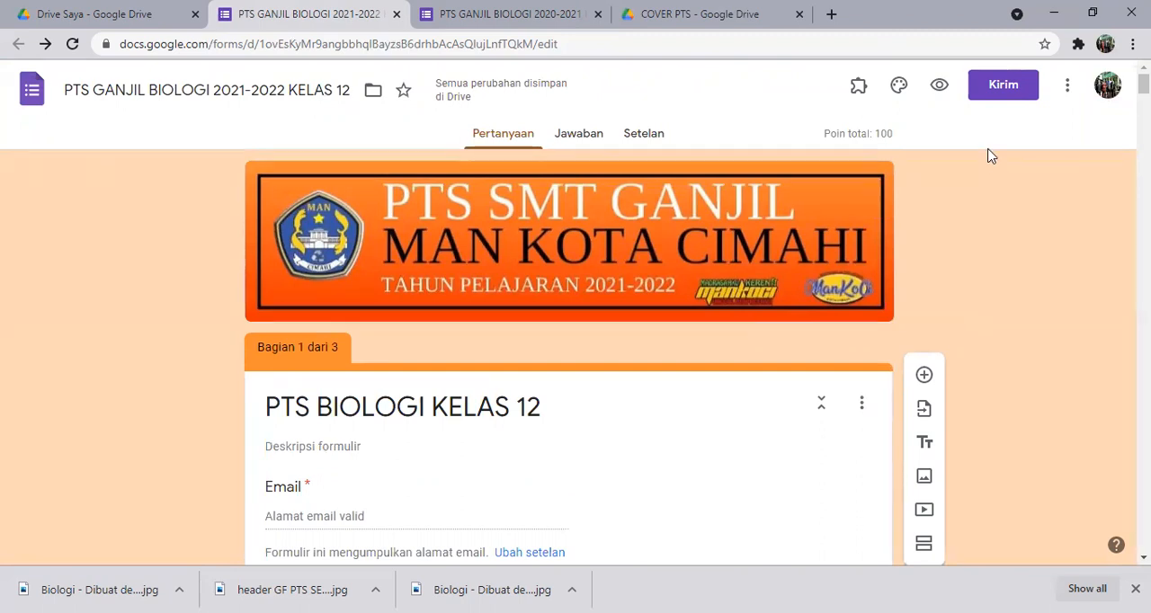
left_click(1000, 94)
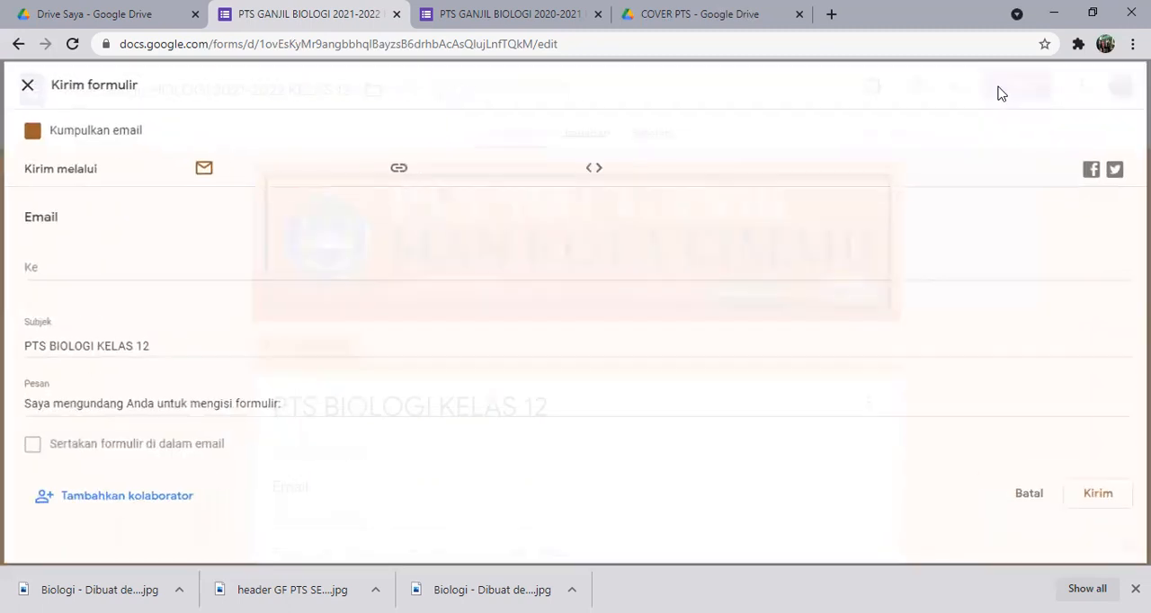
left_click(398, 172)
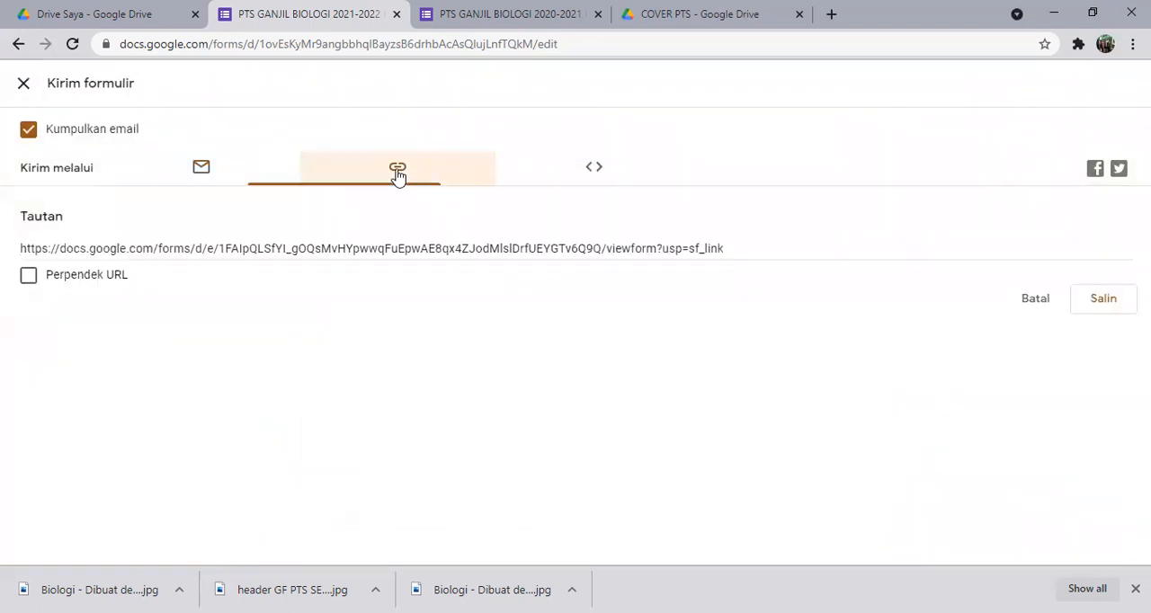
left_click(1098, 305)
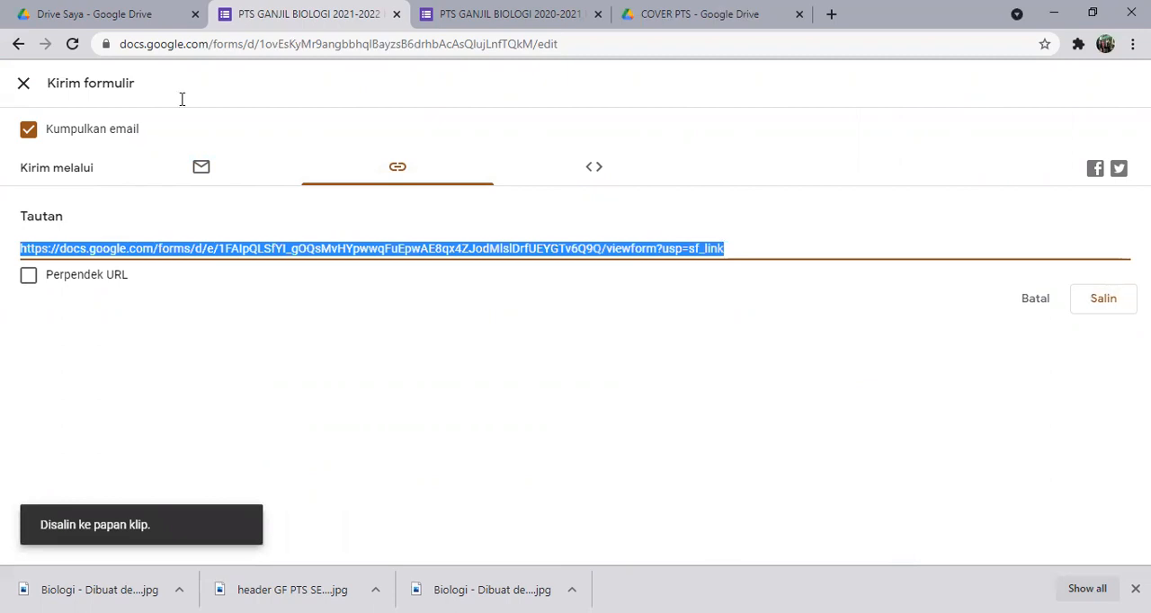
Switch to WhatsApp, find the contact's chat by searching for the contact's name, and send the copied form link there.
key("alt+Tab")
type("KA")
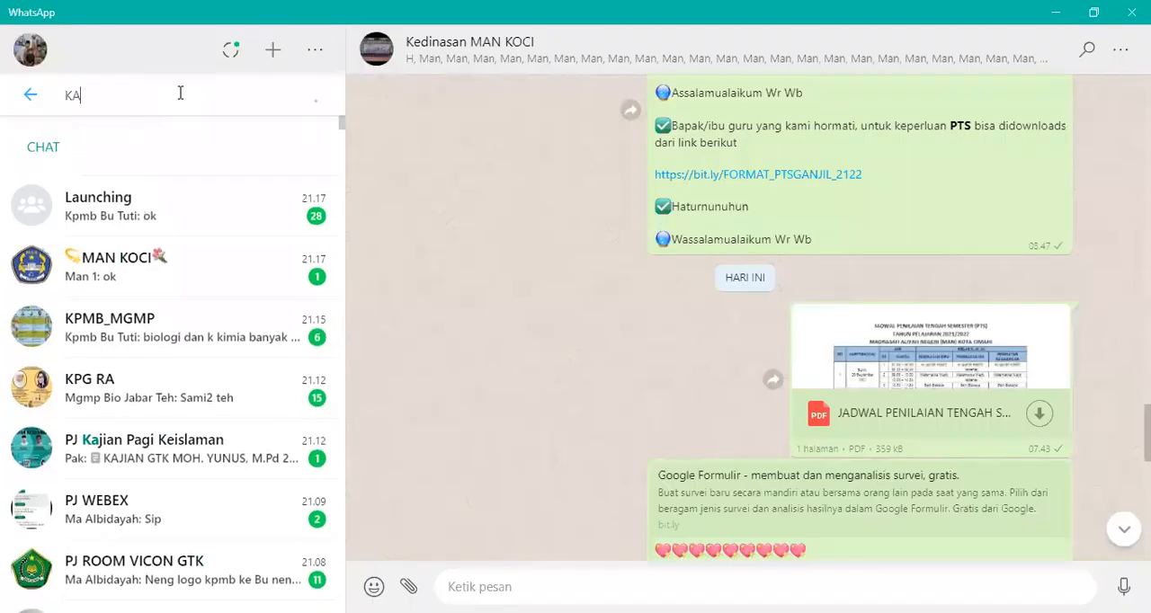
type("KA")
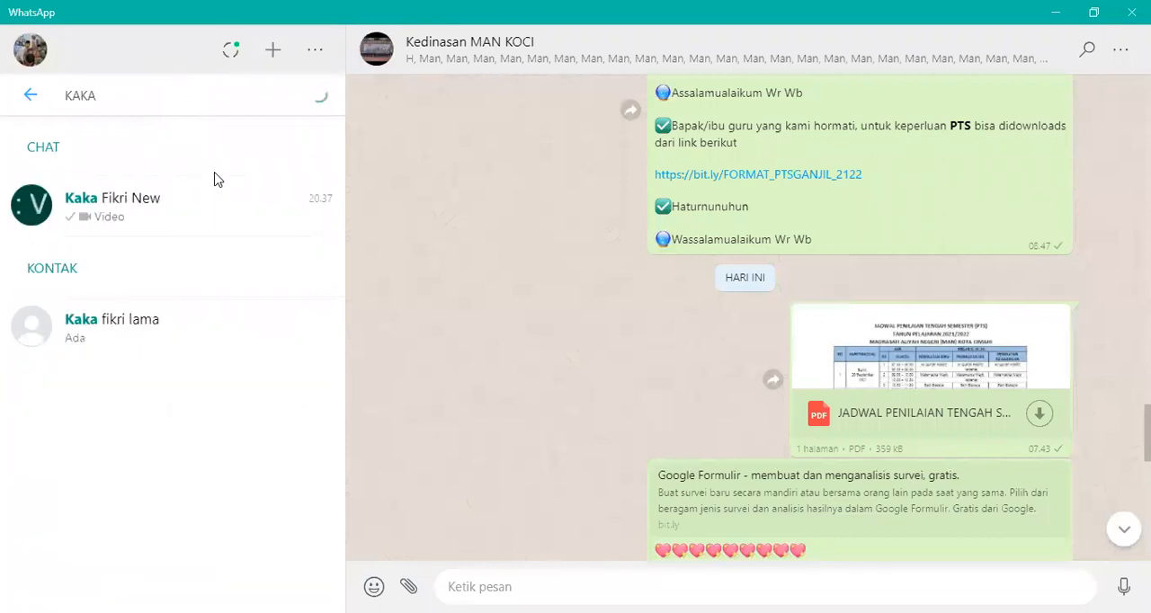
left_click(213, 216)
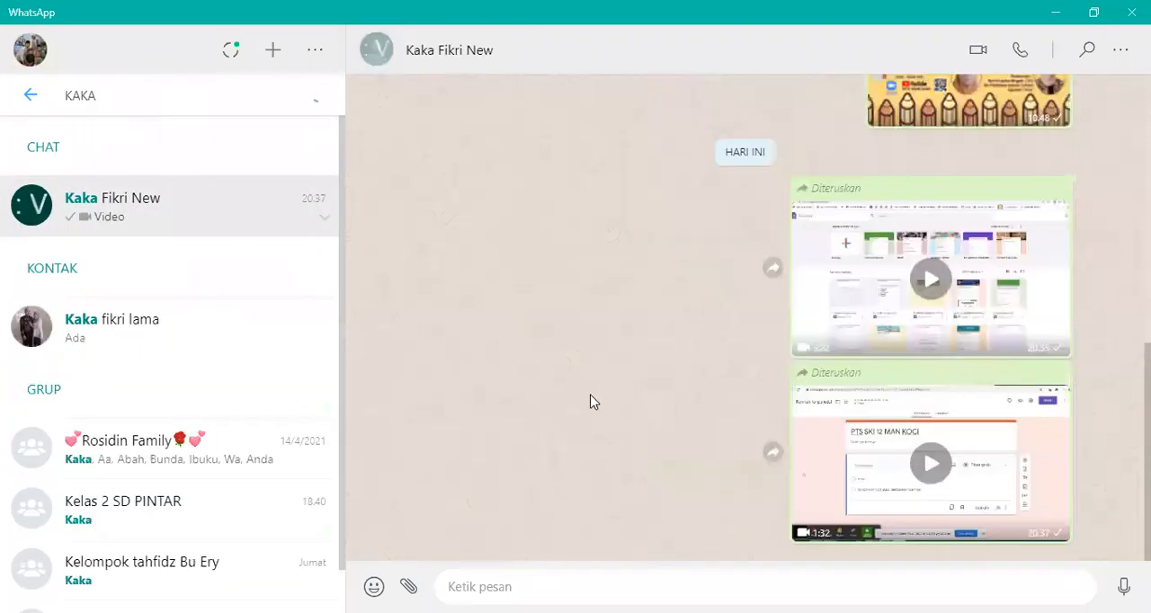
left_click(543, 573)
type("https://docs.google.com/forms/d/e/1FAIpQLSfYI_gOQsMvHYpwwqFuEpwAE8qx4ZJodMIsIDrfUEYGTv6Q9Q/viewform?usp=sf_link")
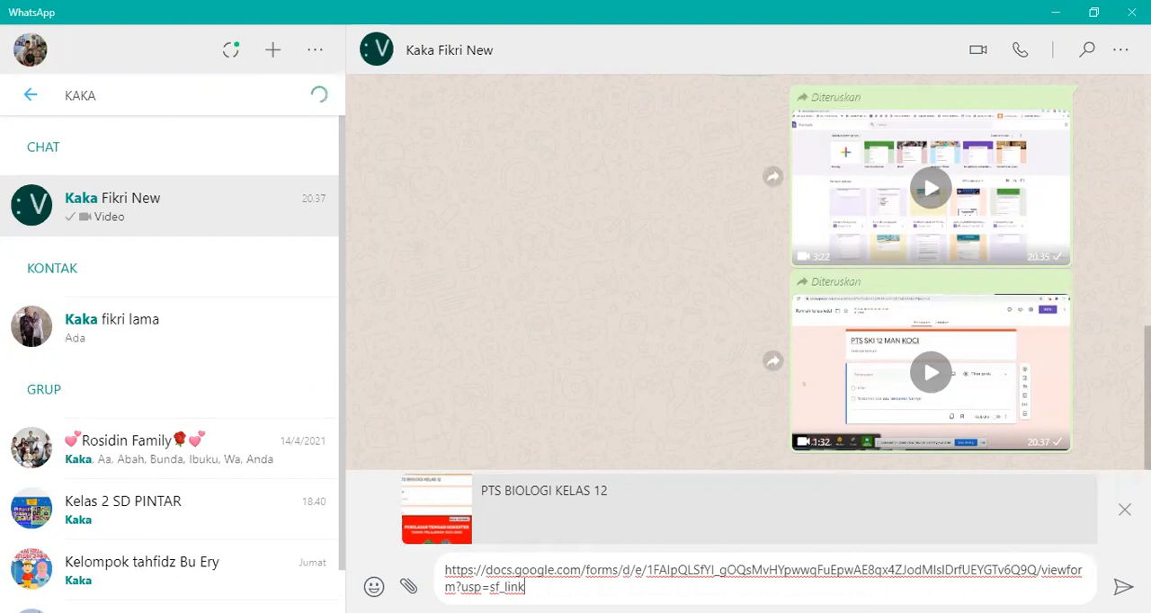
key("Return")
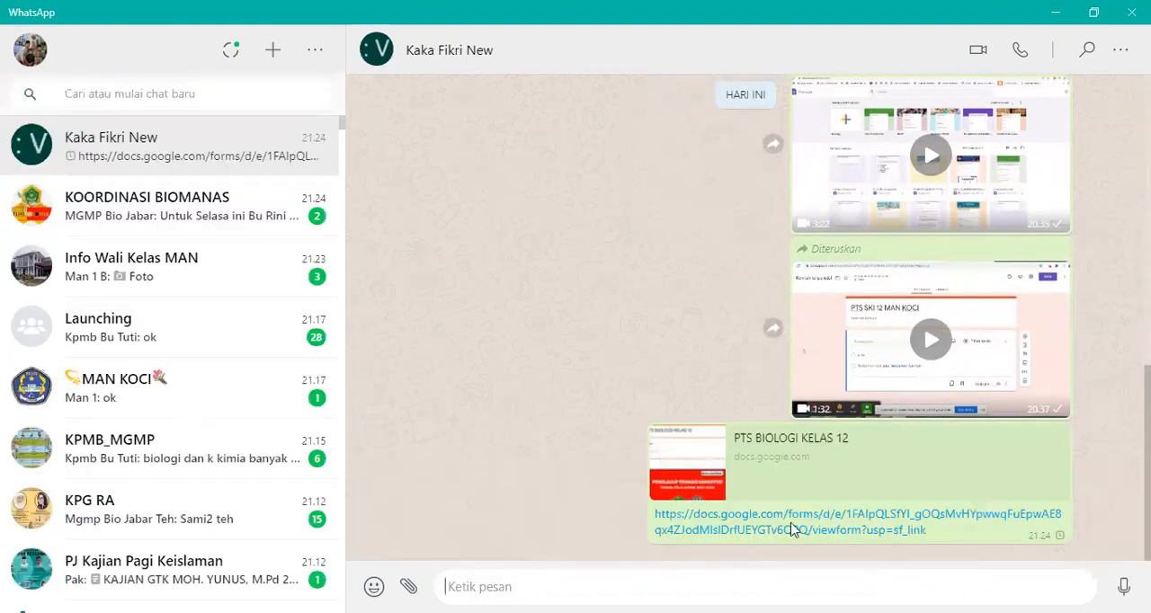
Open the sent form link, examine the header and cover image in the respondent view, and close that page.
left_click(743, 532)
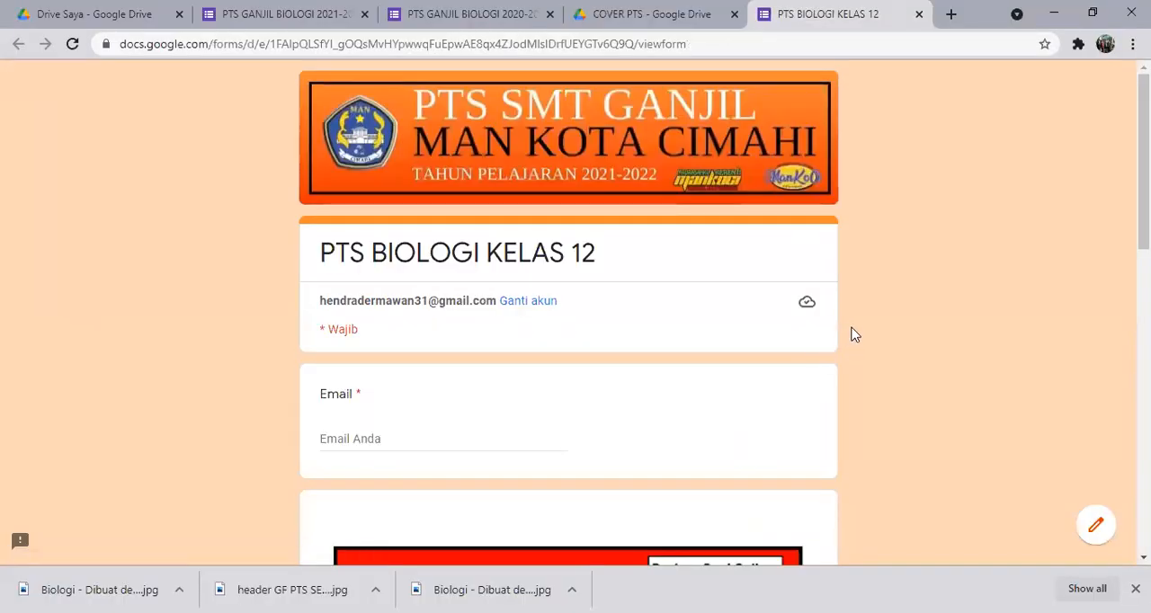
scroll(854, 334, "down", 3)
scroll(854, 335, "down", 2)
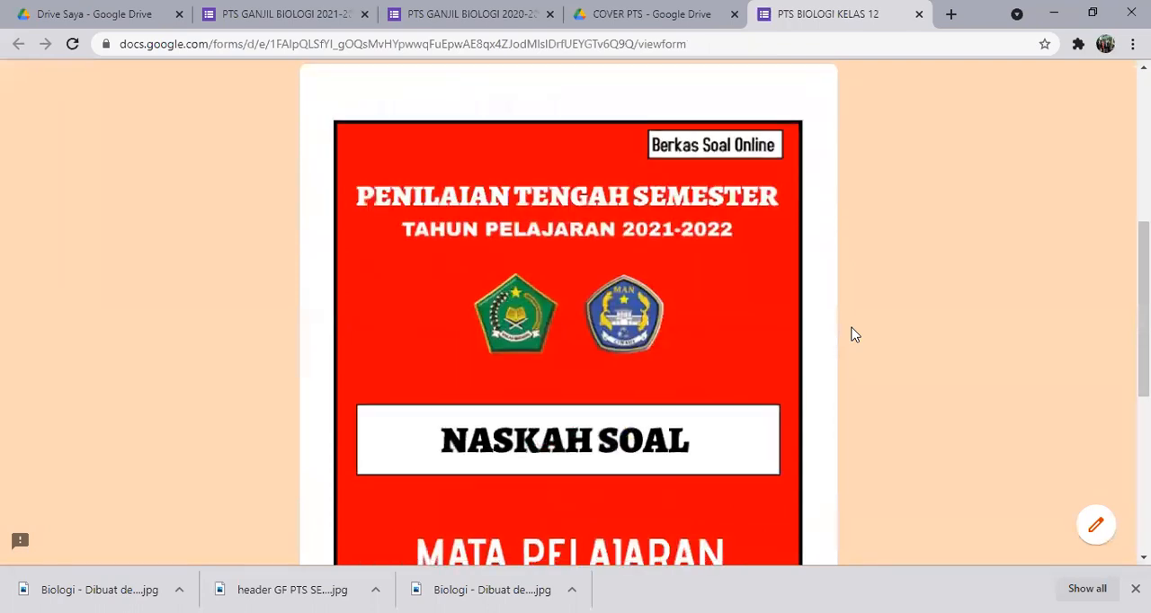
scroll(854, 335, "down", 5)
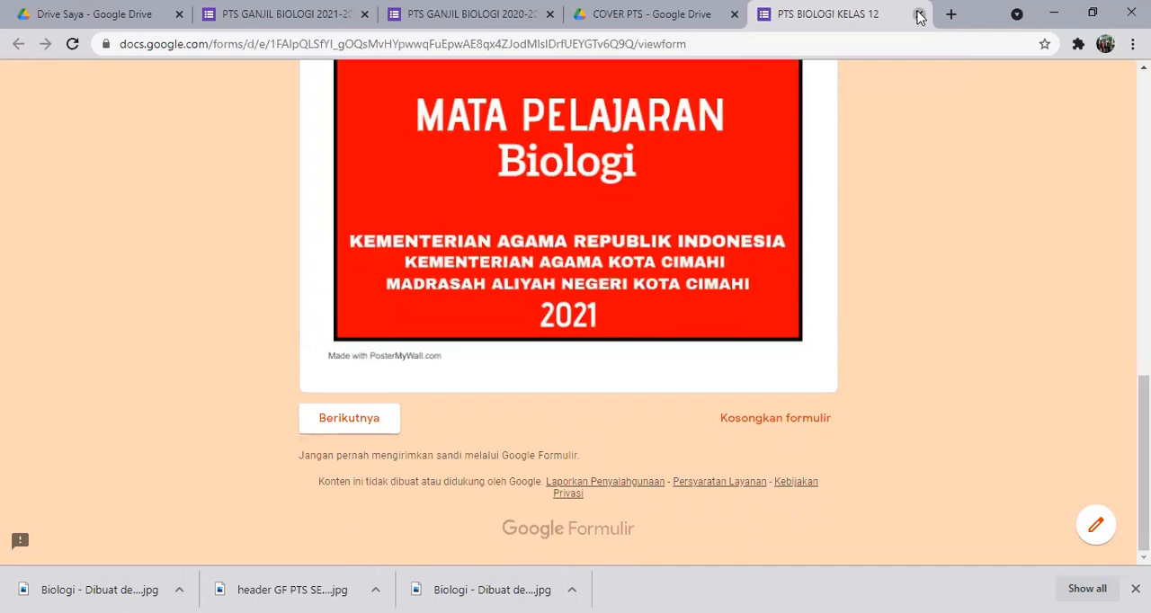
left_click(919, 15)
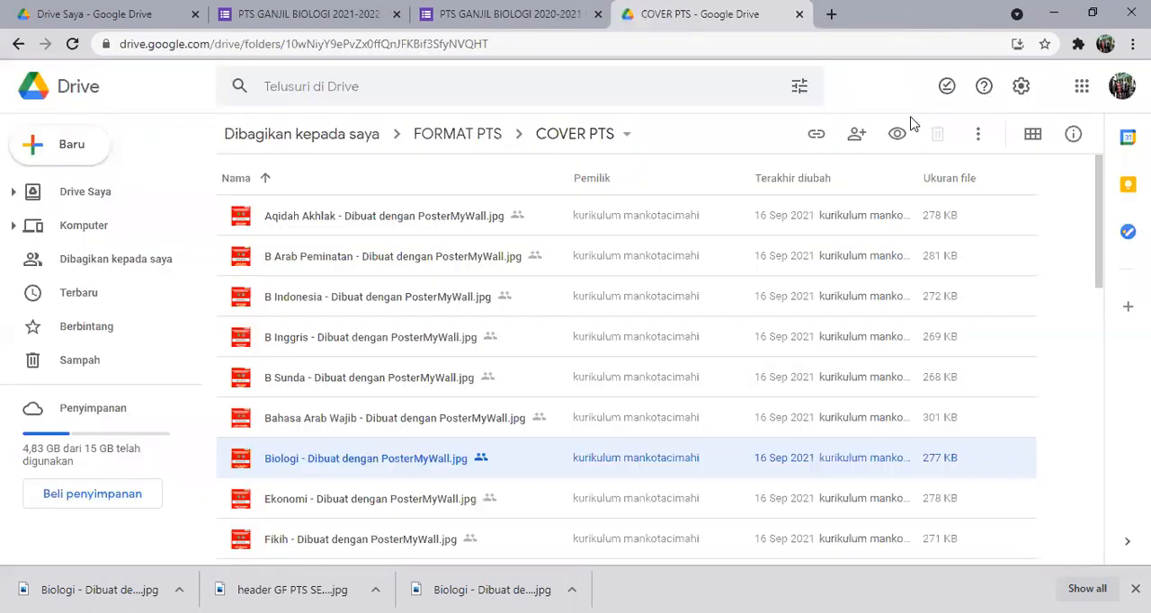
Return to the PTS GANJIL BIOLOGI 2021-2022 form and close its send dialog.
left_click(474, 16)
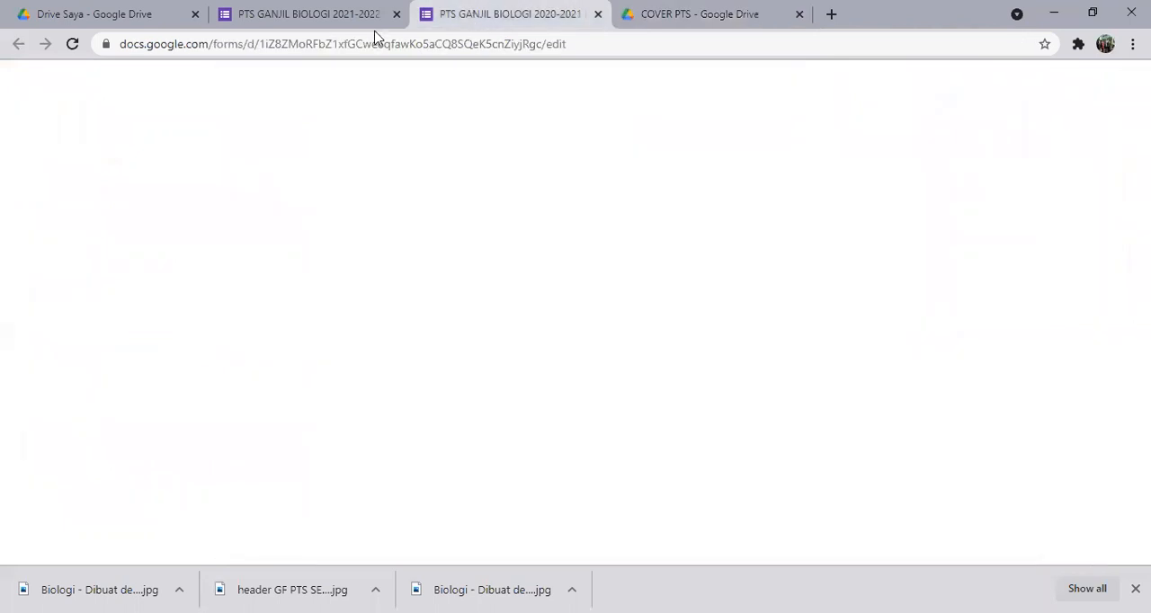
left_click(316, 22)
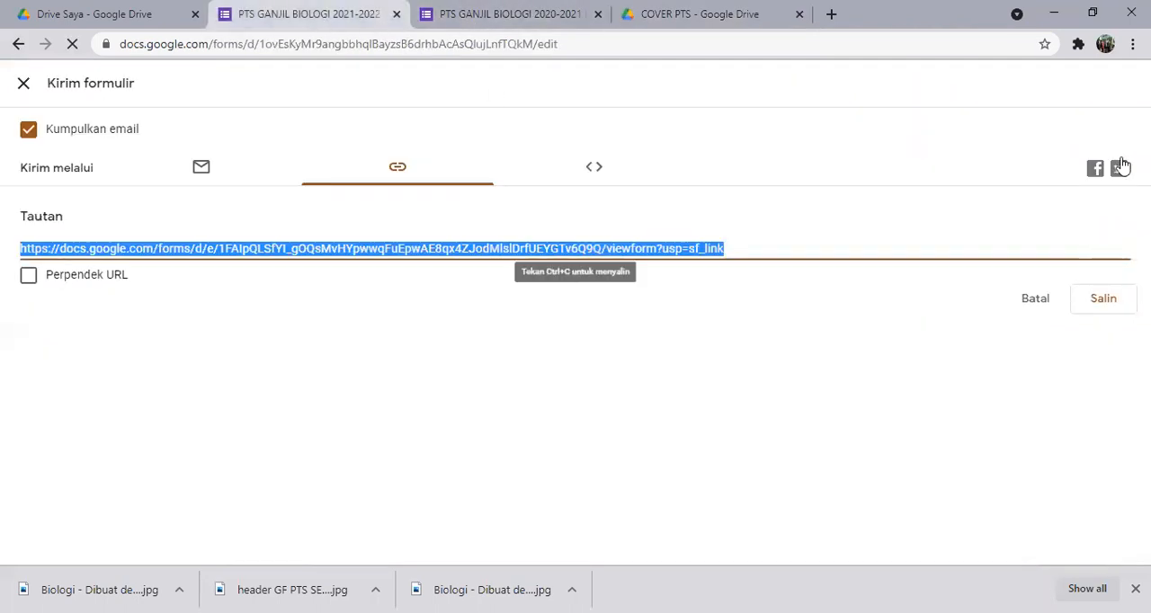
left_click(22, 87)
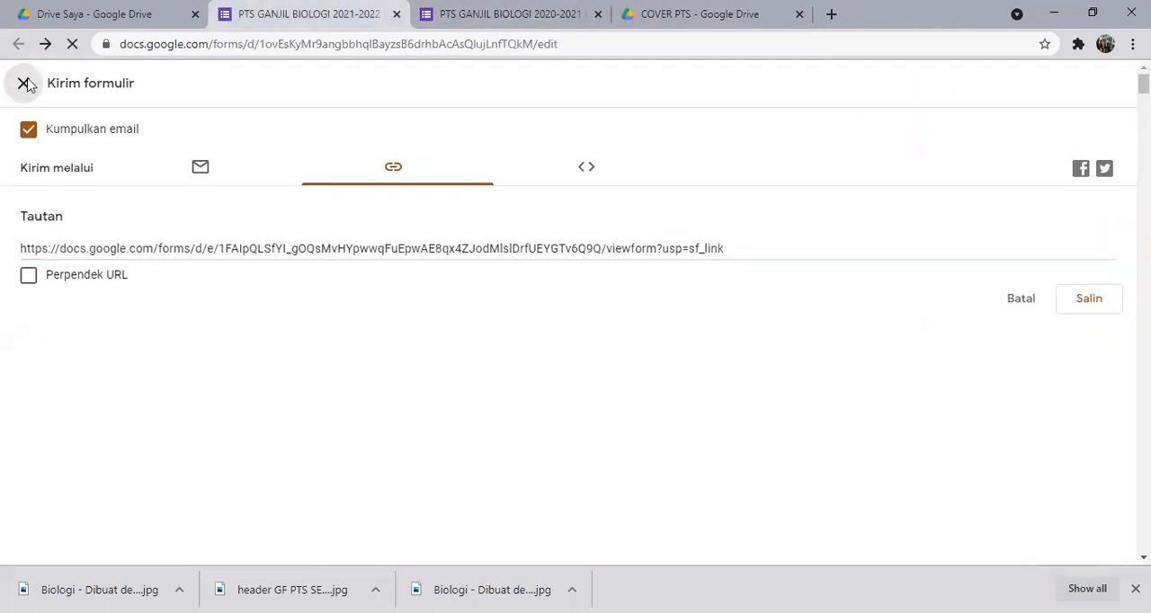
Open the responses of the PTS GANJIL BIOLOGI 2020-2021 KELAS 12 form in its linked spreadsheet.
left_click(483, 20)
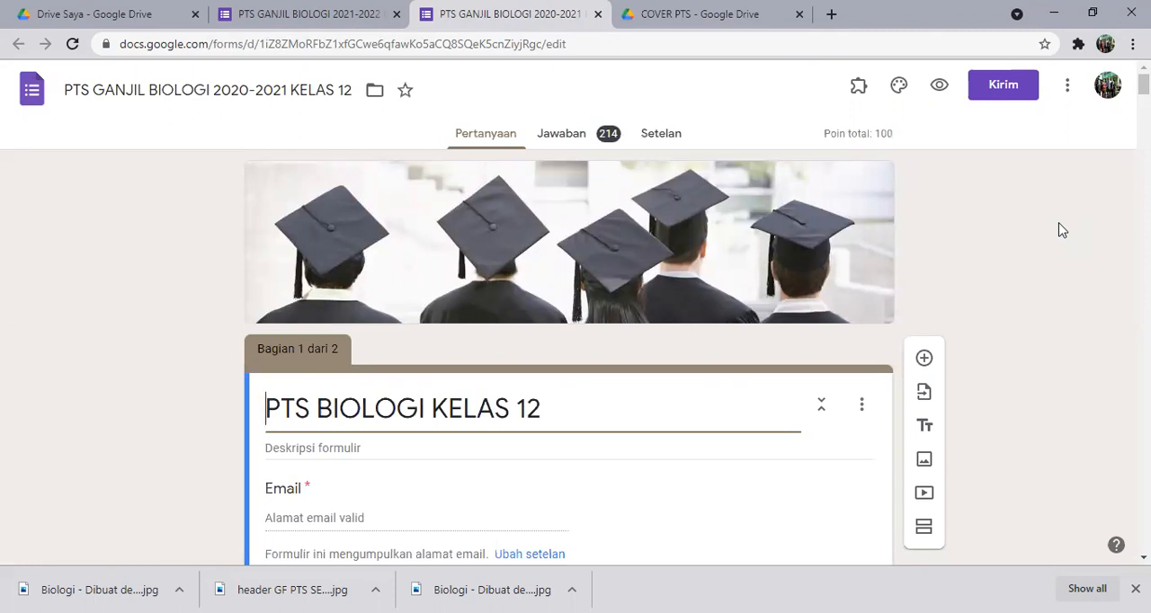
left_click(580, 139)
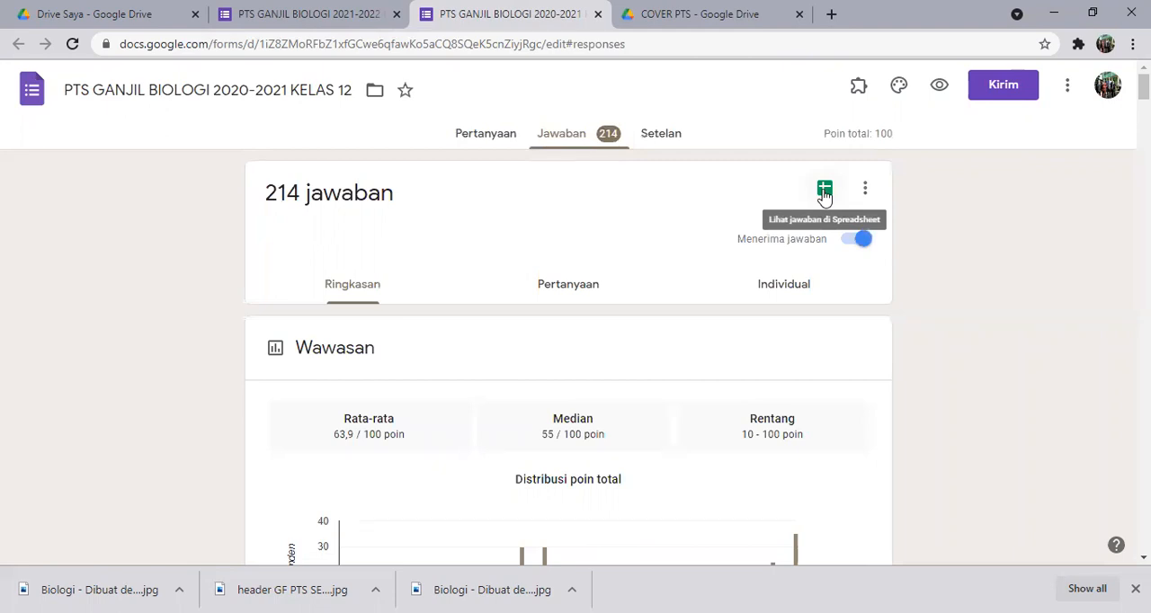
left_click(823, 191)
left_click(825, 199)
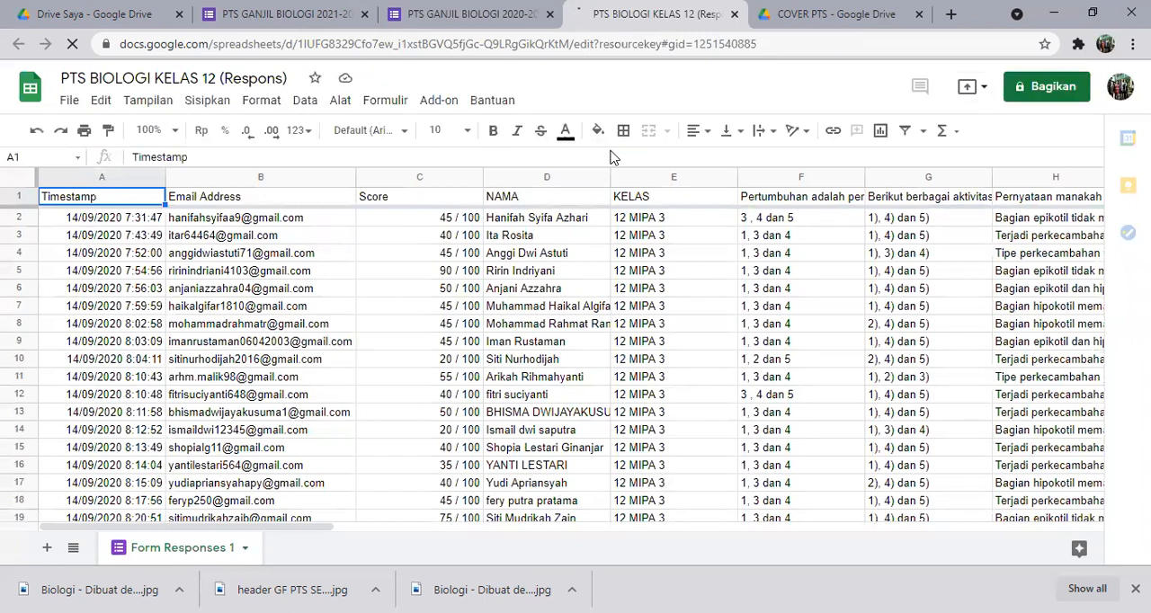
Download the PTS BIOLOGI KELAS 12 response spreadsheet as a Microsoft Excel (.xlsx) file.
left_click(69, 104)
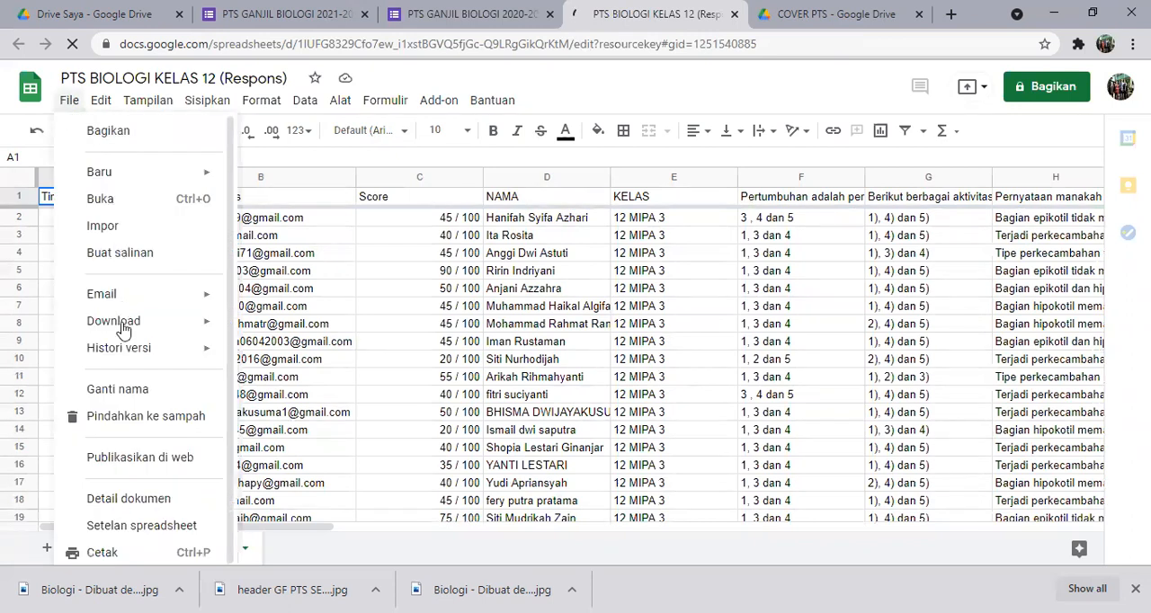
mouse_move(123, 330)
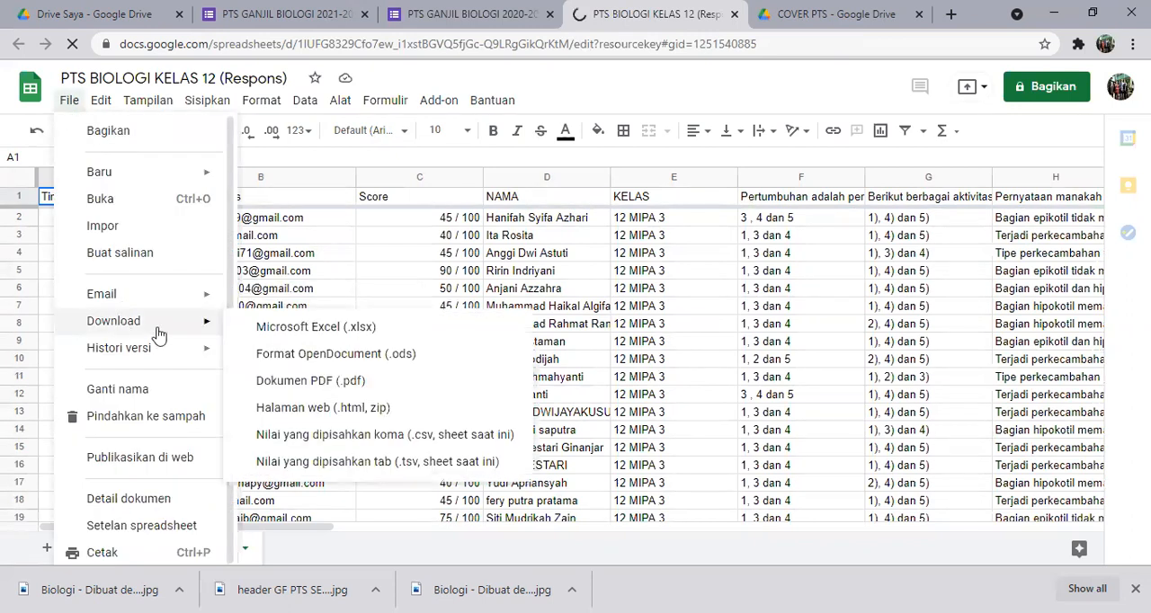
left_click(291, 331)
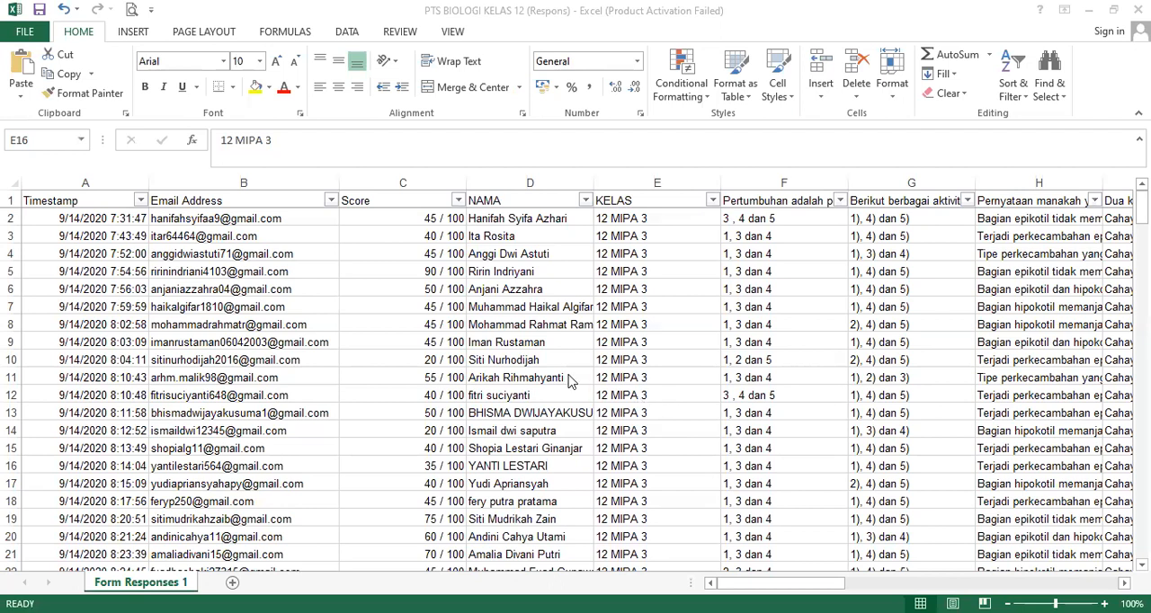
In the downloaded workbook in Excel, examine the whole response table and its Email Address, Score, NAMA and KELAS columns.
left_click(13, 181)
left_click(12, 182)
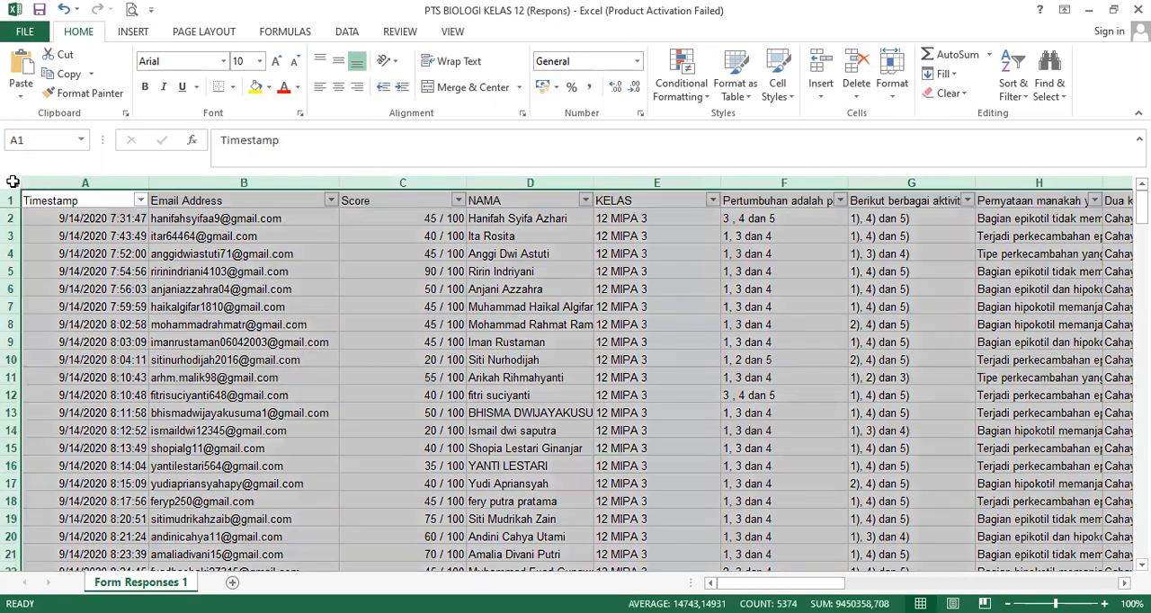
left_click(342, 286)
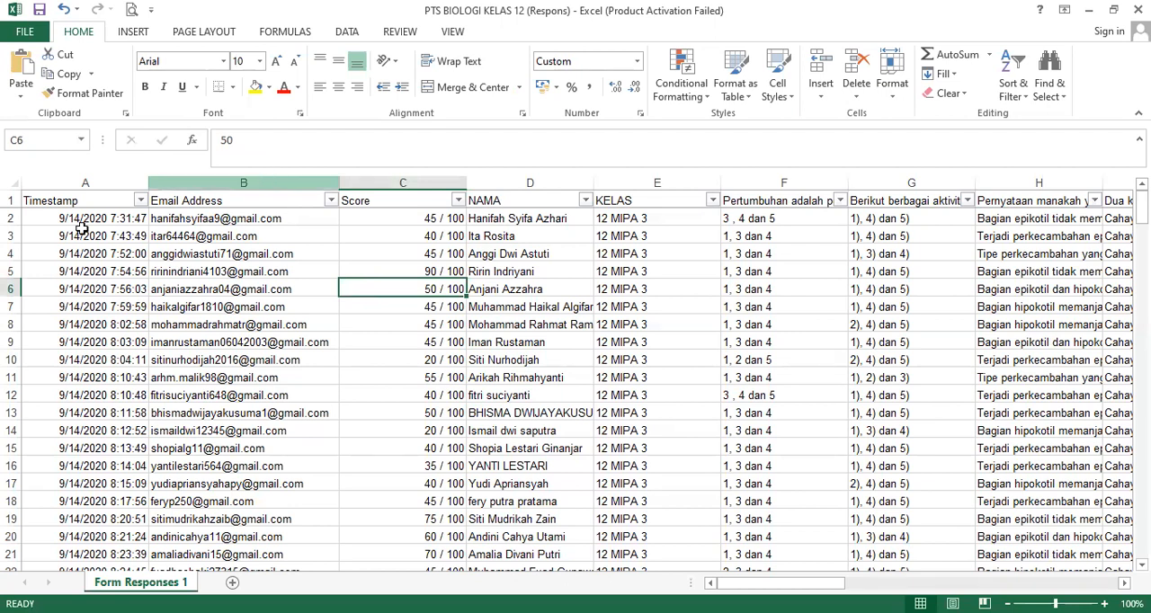
left_click(11, 178)
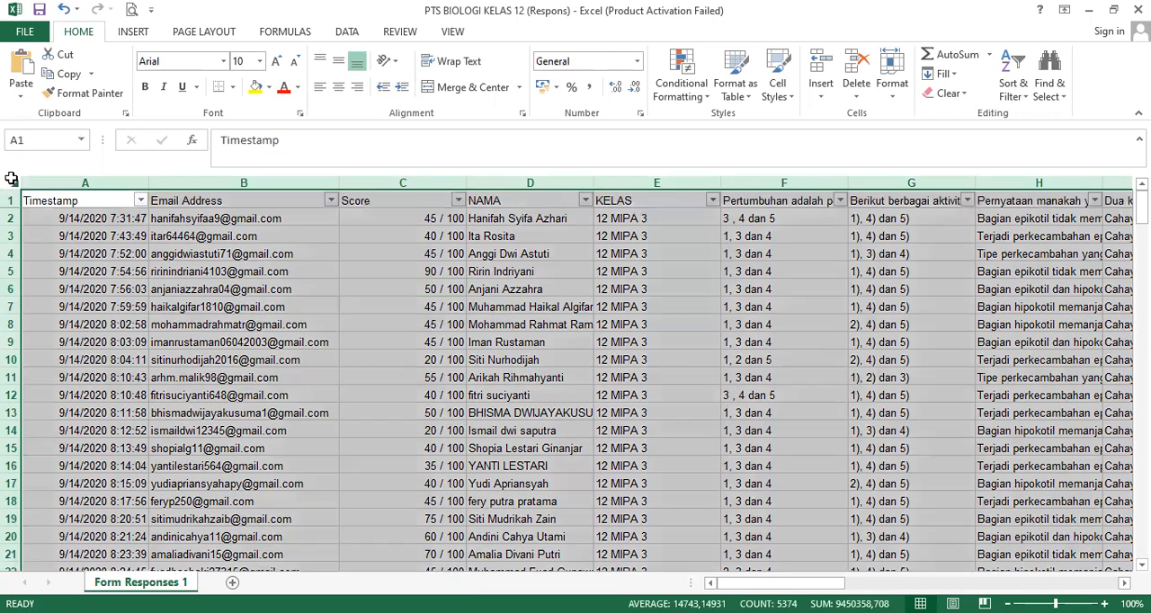
left_click(219, 253)
left_click(297, 175)
left_click(441, 180)
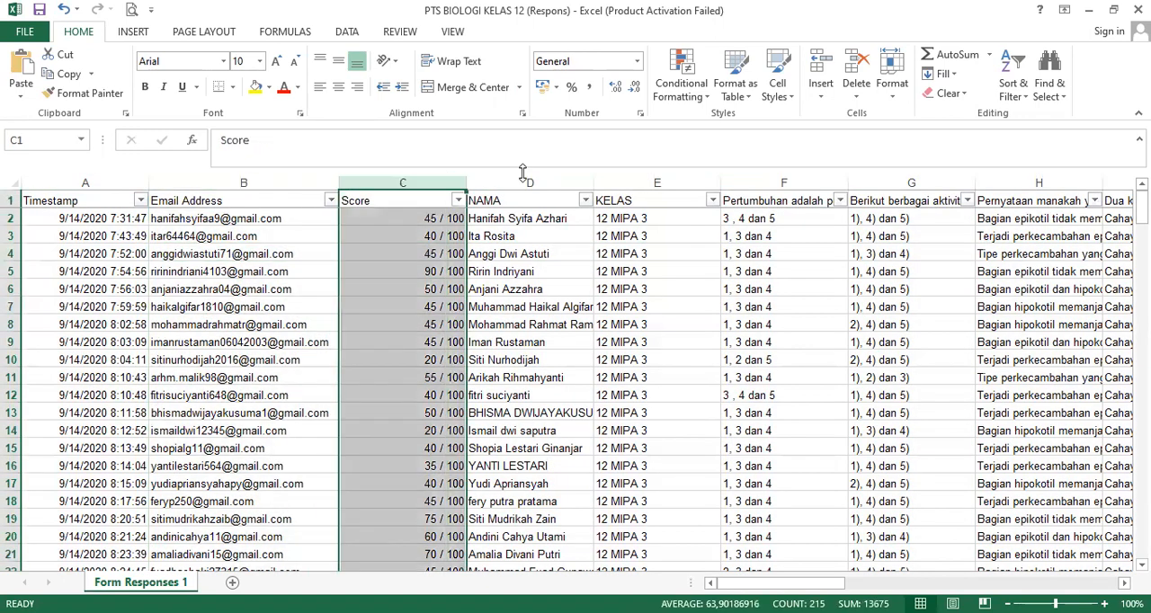
left_click(525, 176)
left_click(637, 184)
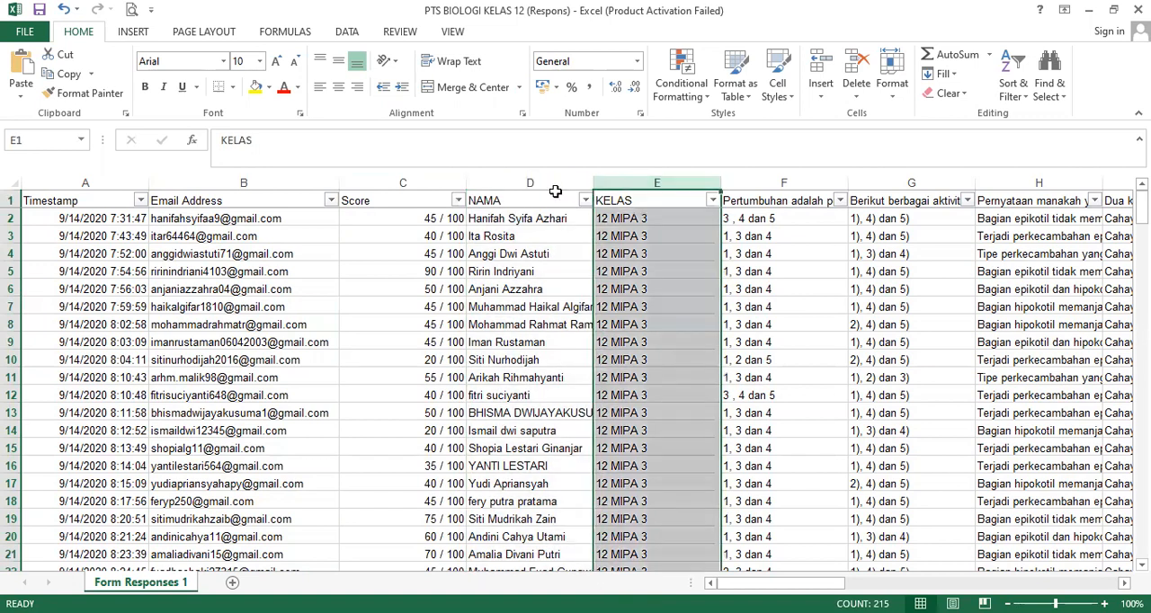
left_click(527, 183)
left_click(423, 182)
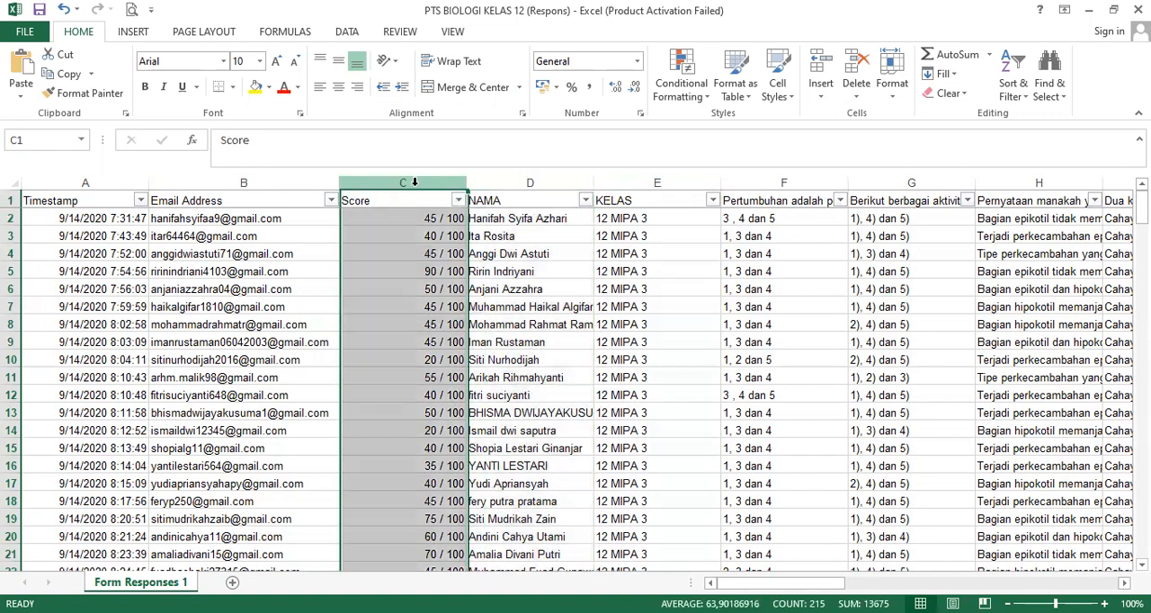
left_click(289, 178)
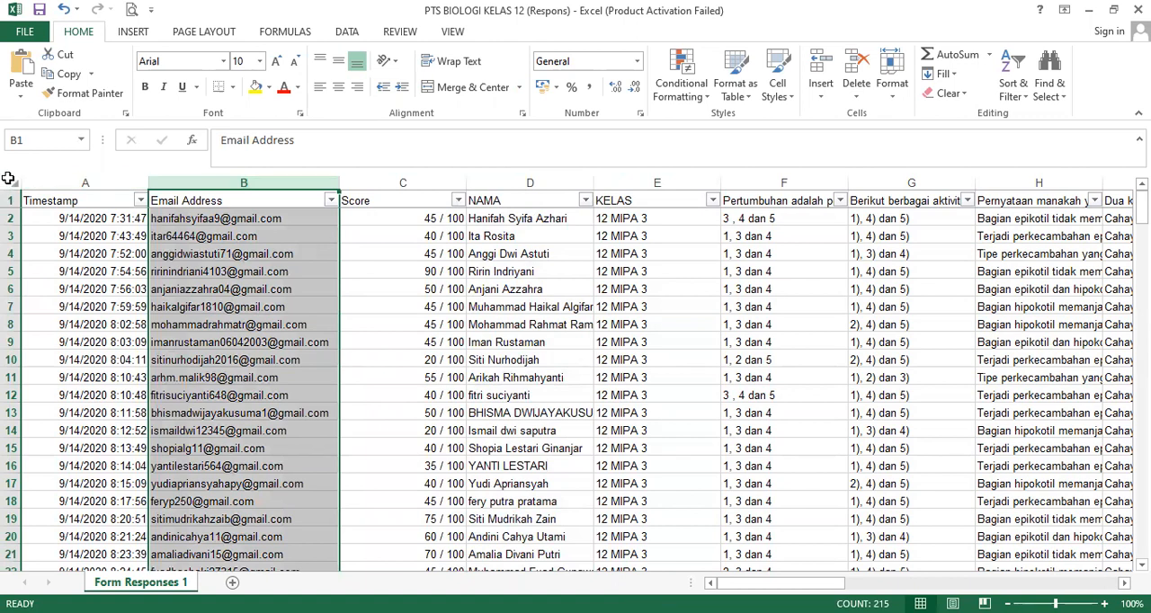
Select the whole response sheet, toggle its header-row filter off and on again, and check the filter across the last question columns.
left_click(8, 178)
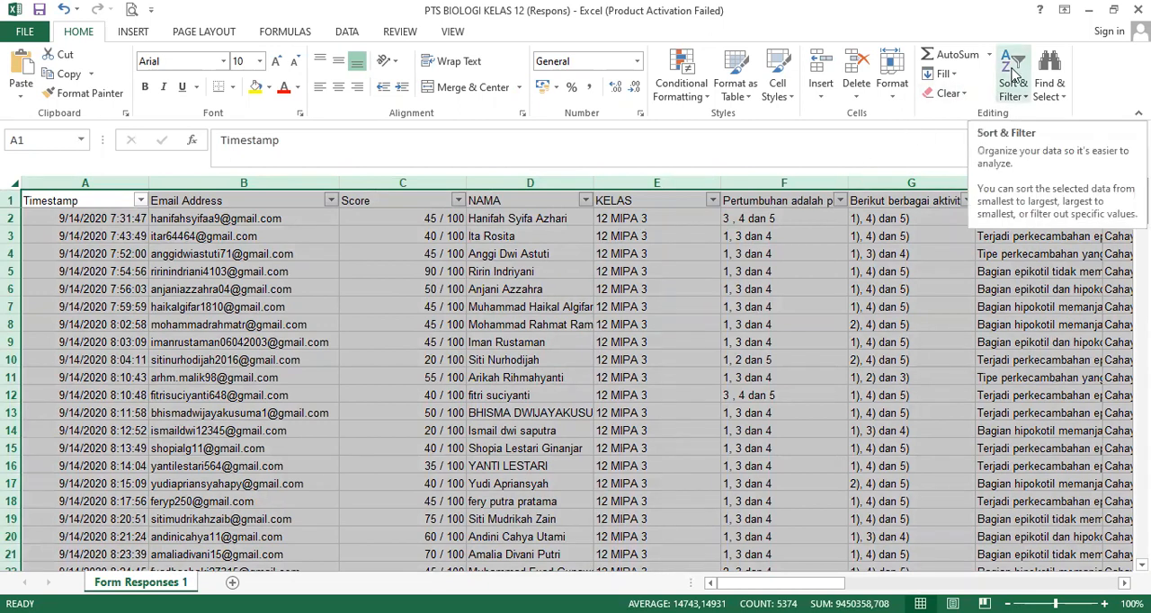
left_click(1025, 96)
left_click(1036, 183)
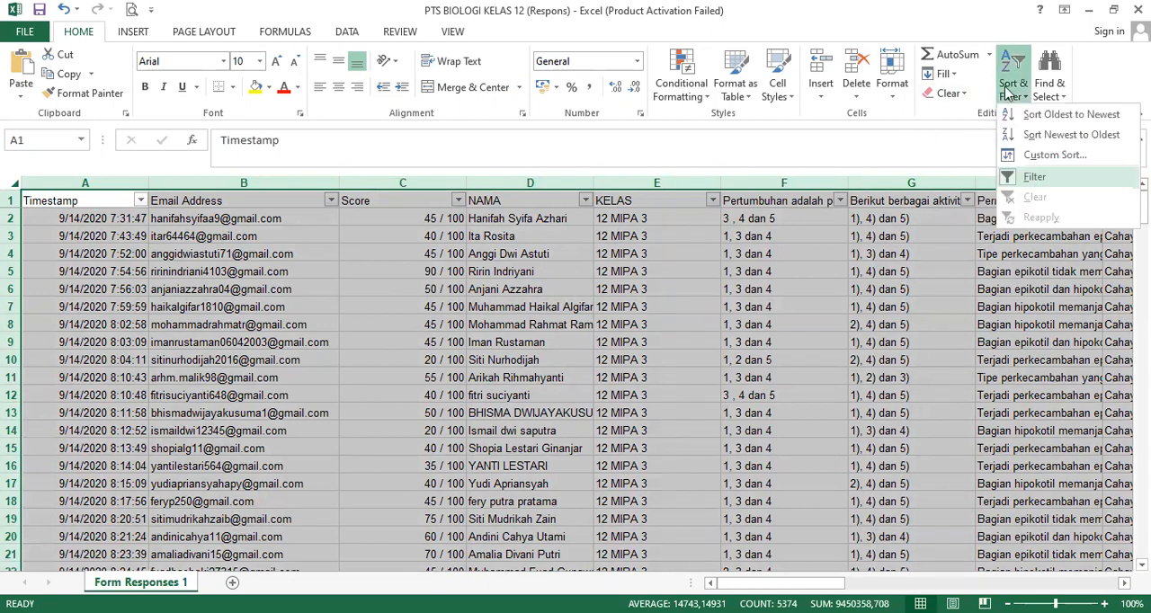
left_click(1011, 90)
left_click(1036, 183)
scroll(719, 360, "right", 10)
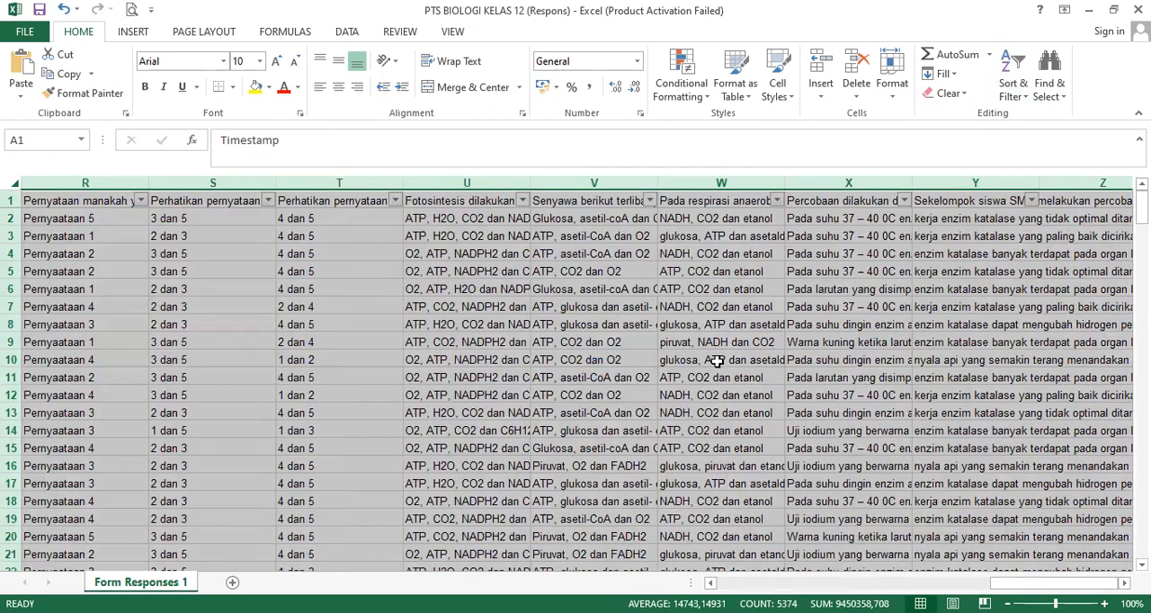
left_click(719, 360)
left_click_drag(1014, 583, 730, 584)
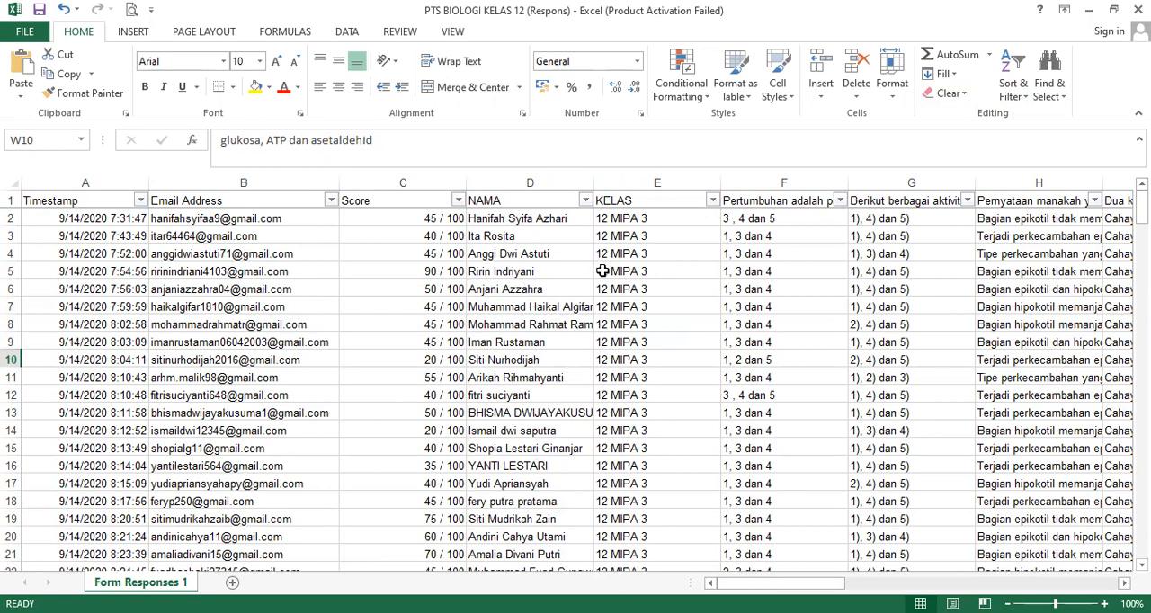
Sort the responses from A to Z three times, in the order KELAS, NAMA, KELAS, to arrange names alphabetically within each class.
left_click(712, 201)
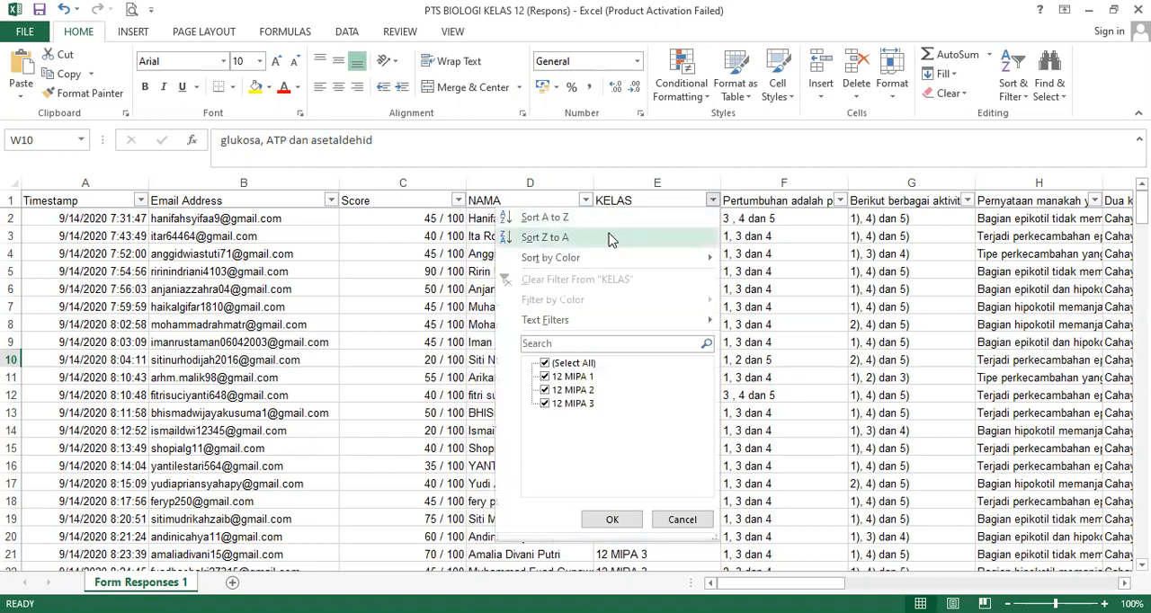
left_click(558, 217)
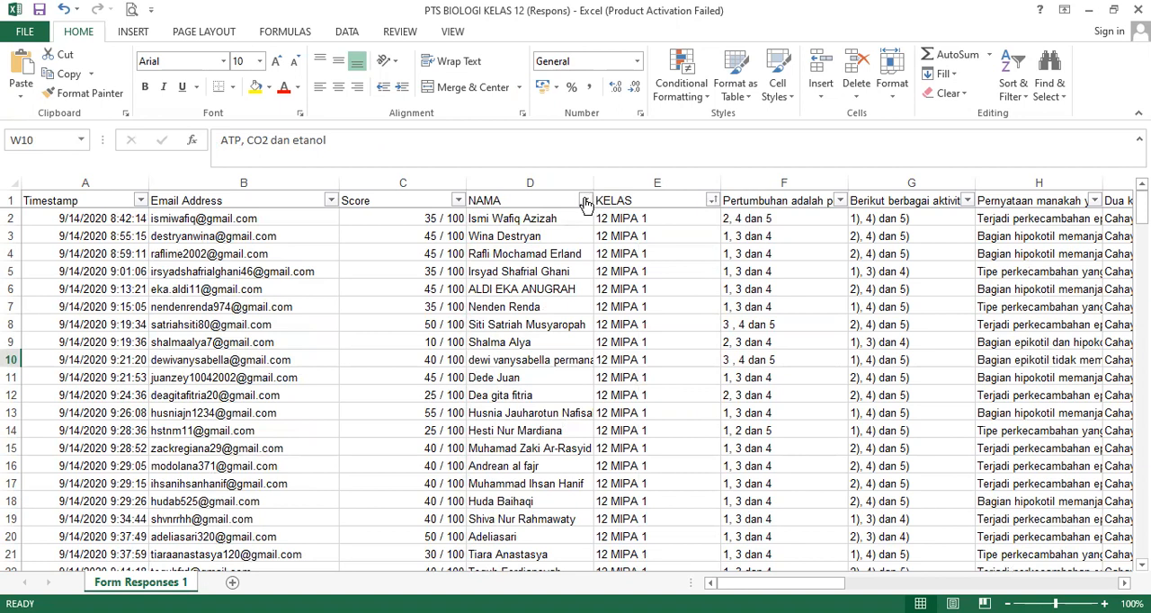
left_click(585, 200)
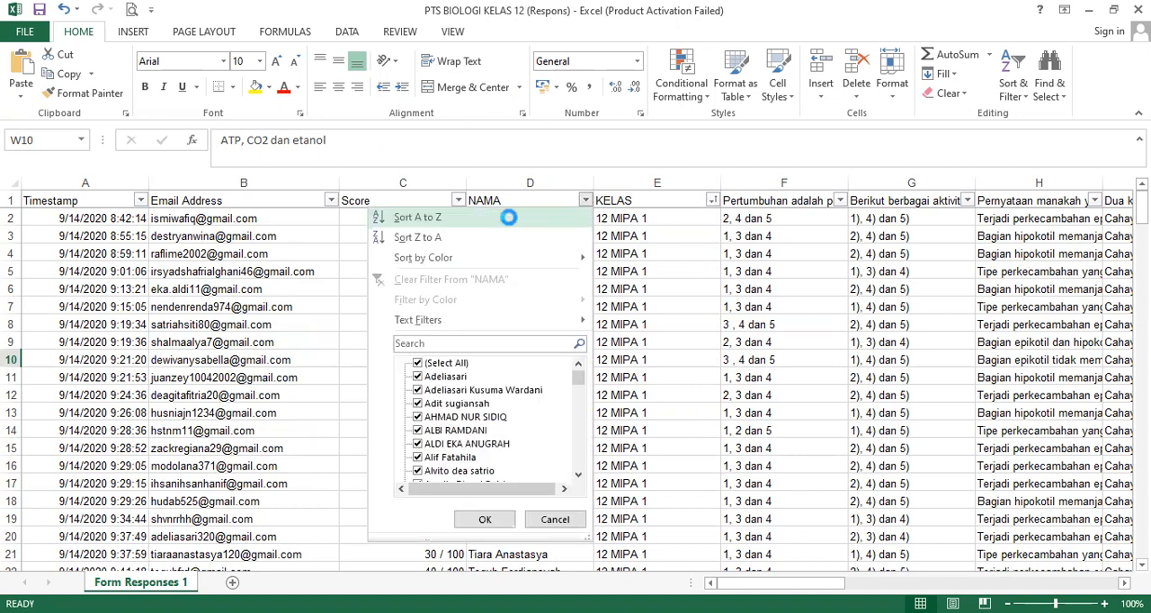
left_click(508, 217)
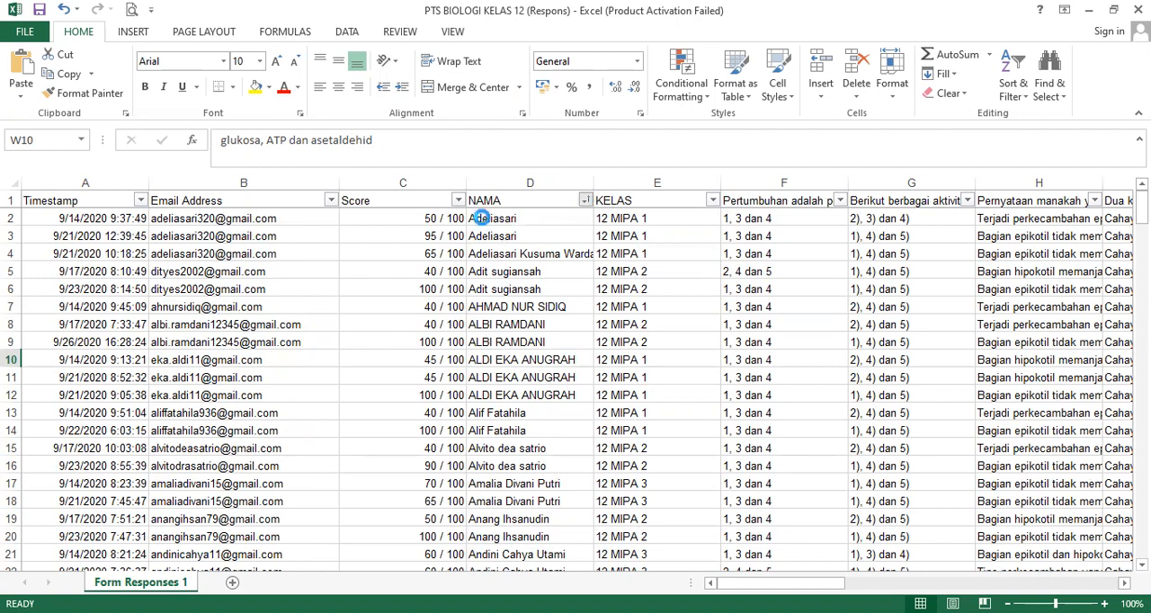
left_click(710, 200)
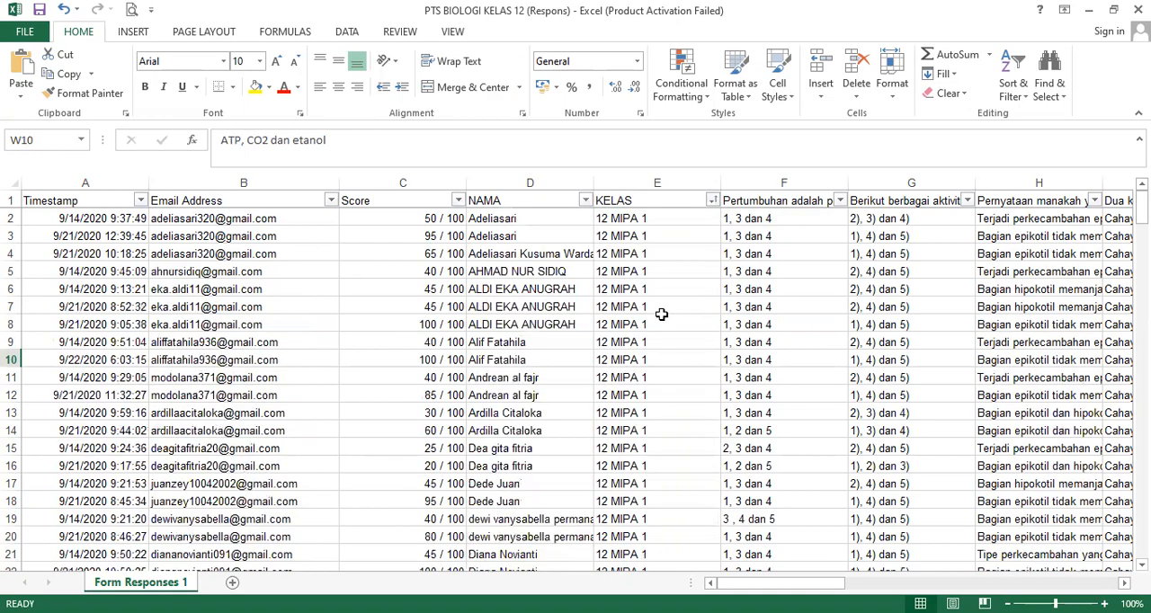
Examine the sorted responses, comparing the students' scores, names, classes and answers down the sheet.
scroll(661, 313, "down", 12)
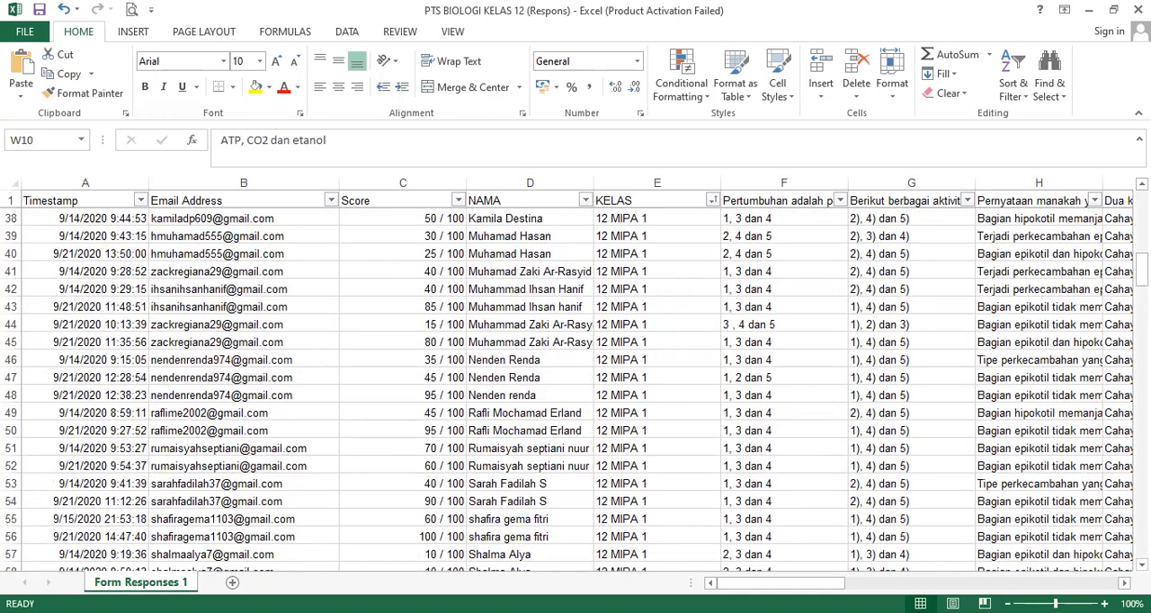
left_click_drag(1142, 269, 1142, 205)
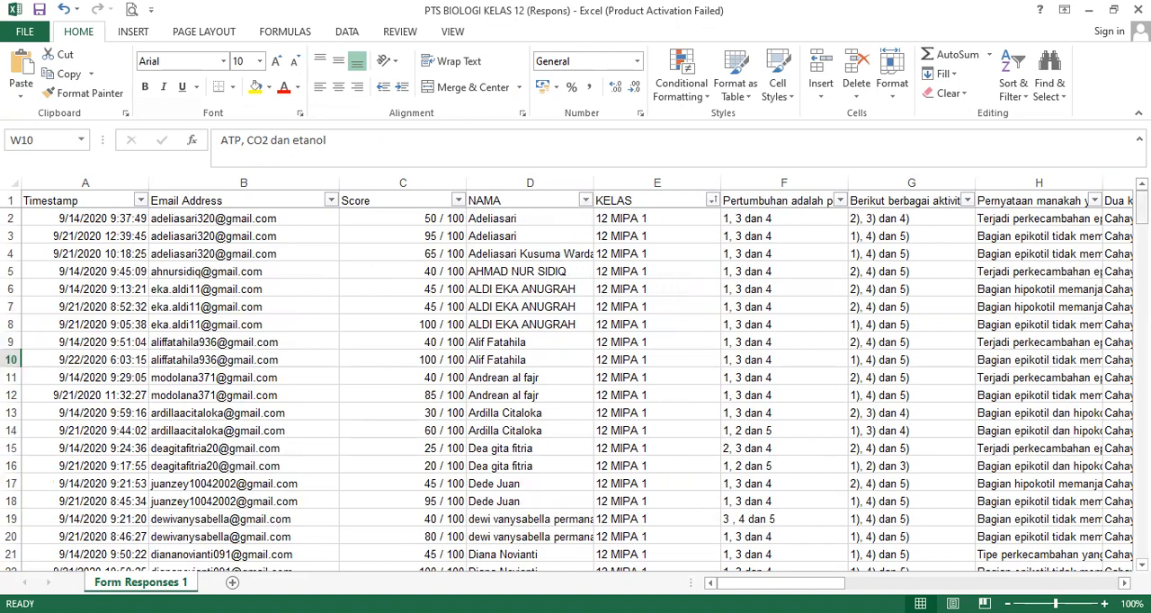
left_click_drag(1142, 208, 1141, 384)
left_click(419, 222)
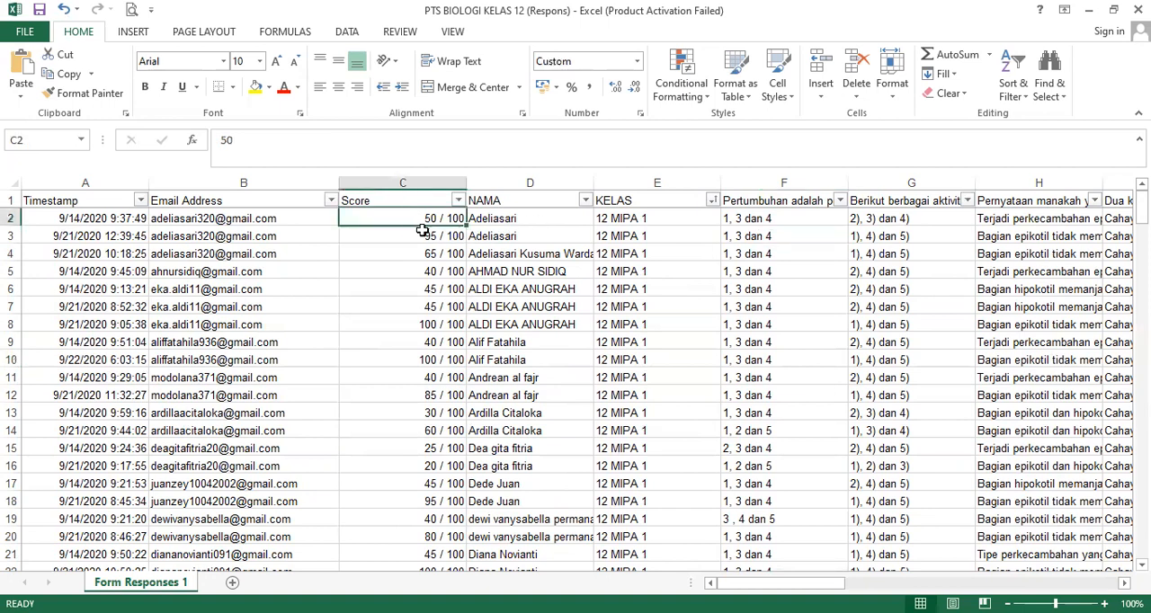
left_click(518, 291)
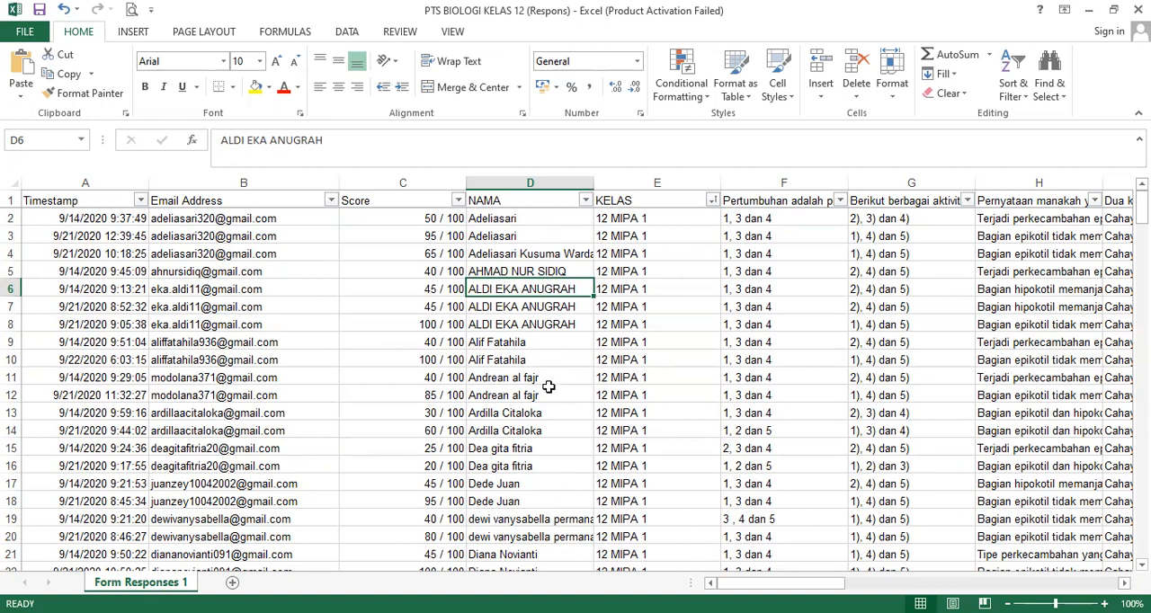
left_click(659, 220)
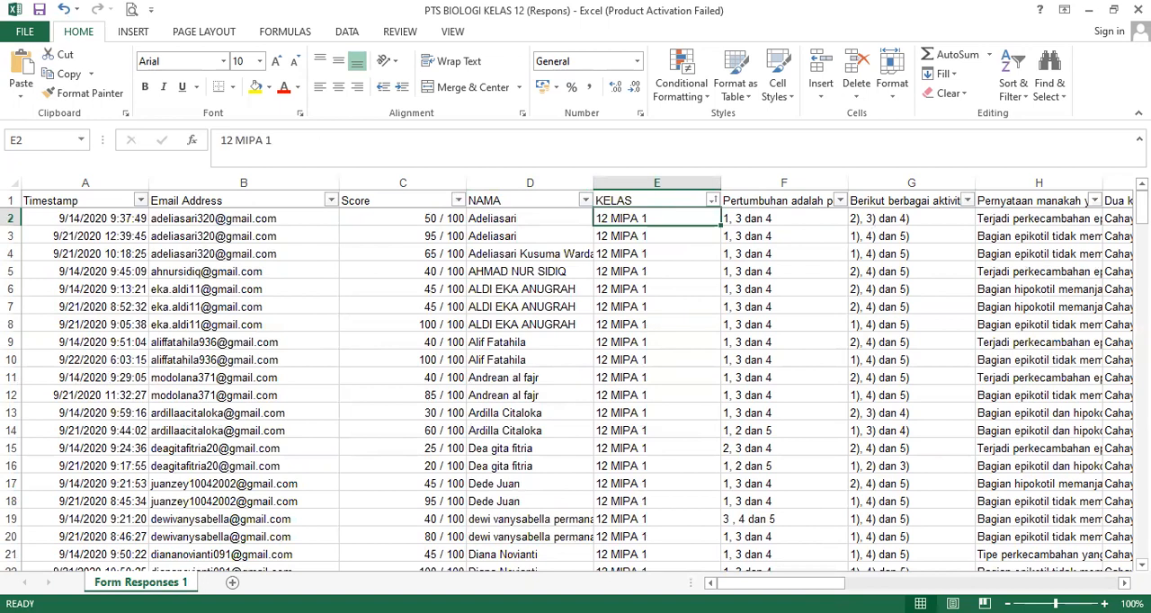
left_click(861, 537)
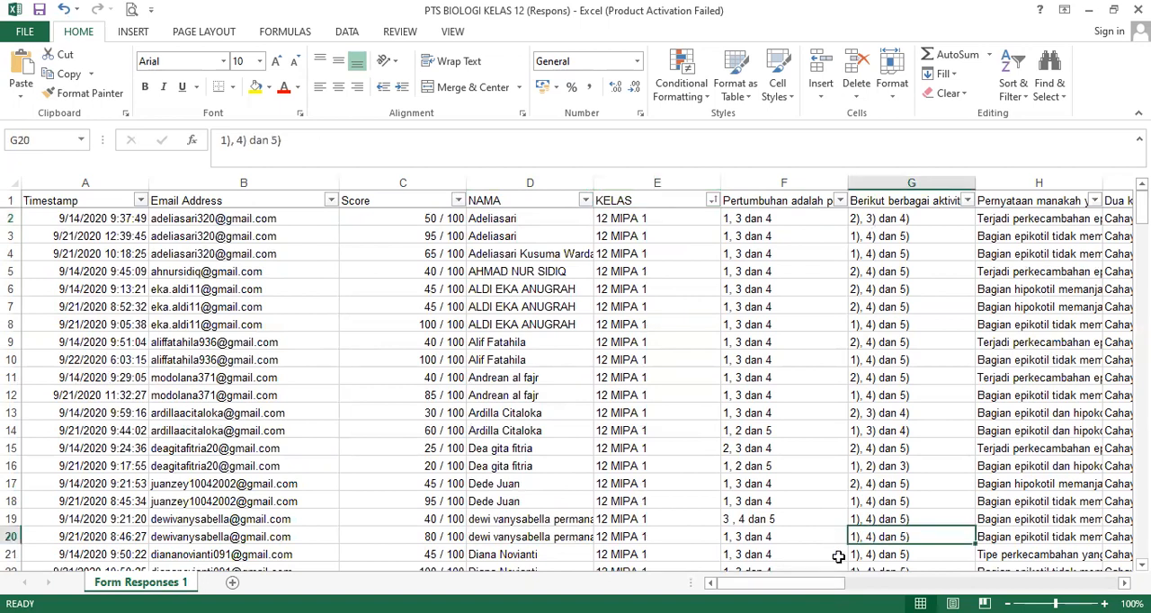